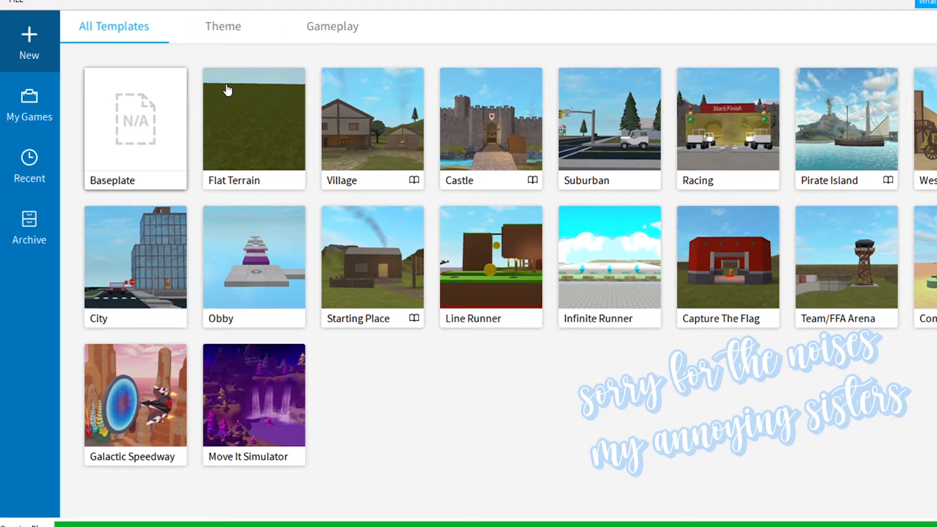
Create a new place from the Baseplate template and switch the toolbox category to Plugins.
left_click(231, 93)
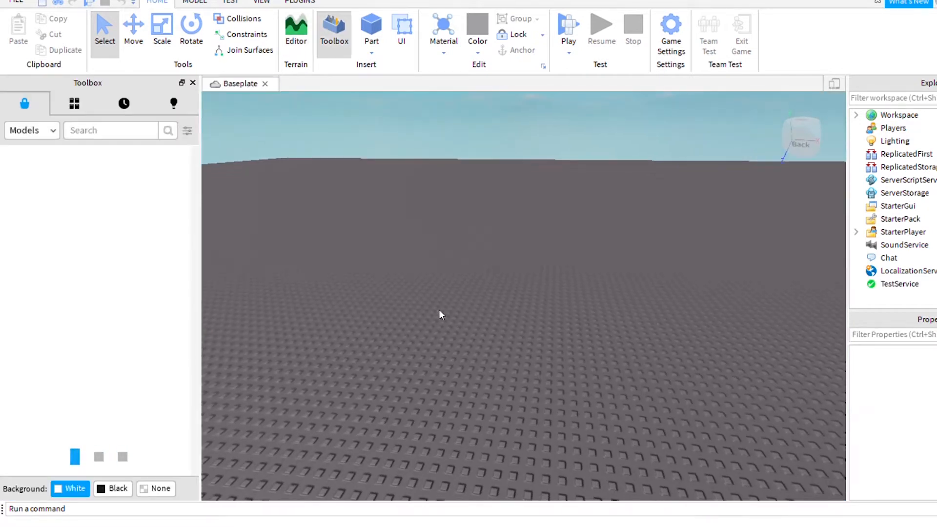
left_click(188, 131)
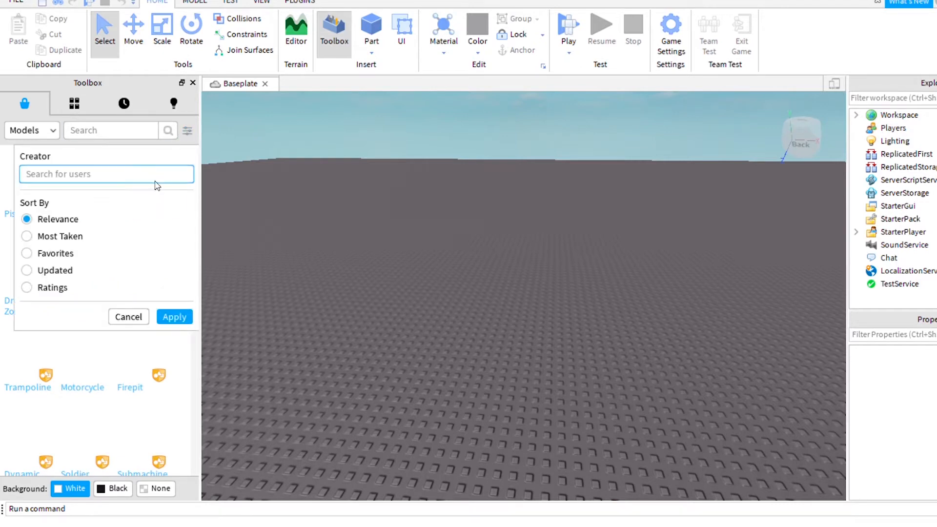
left_click(7, 131)
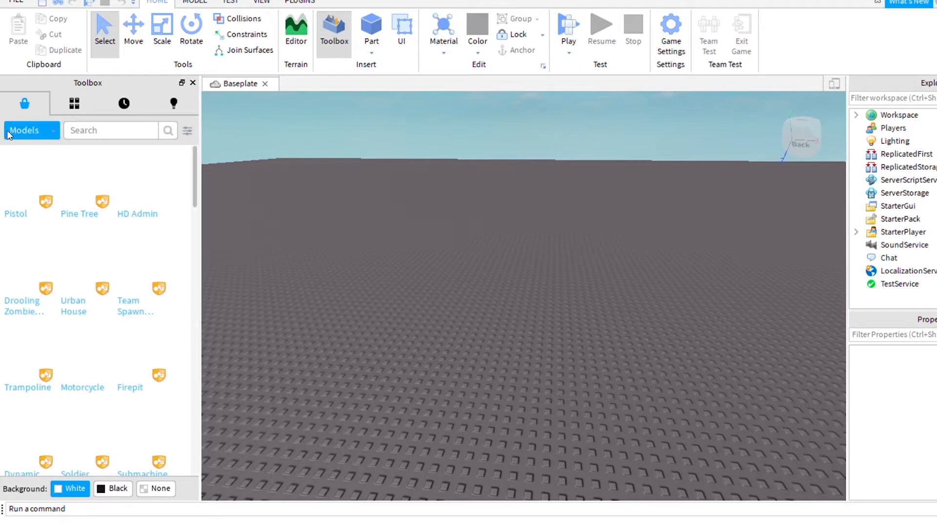
left_click(8, 134)
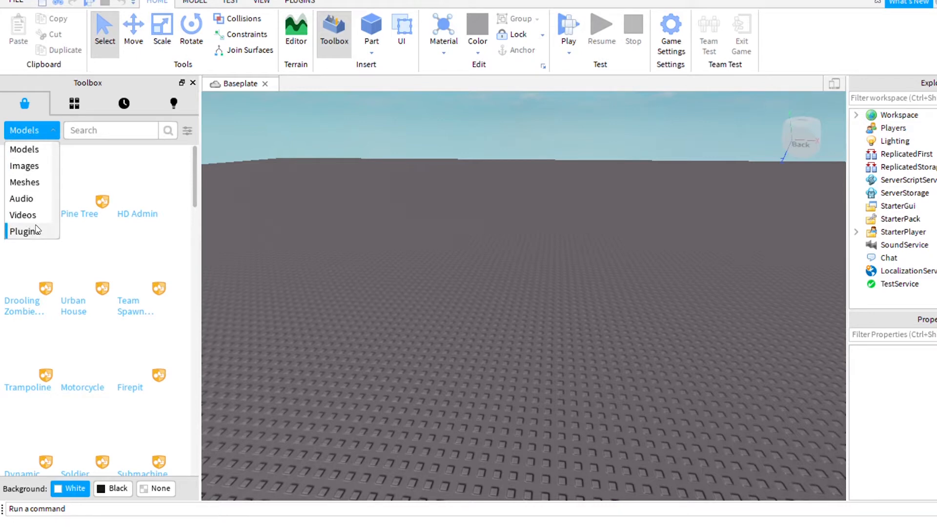
left_click(18, 232)
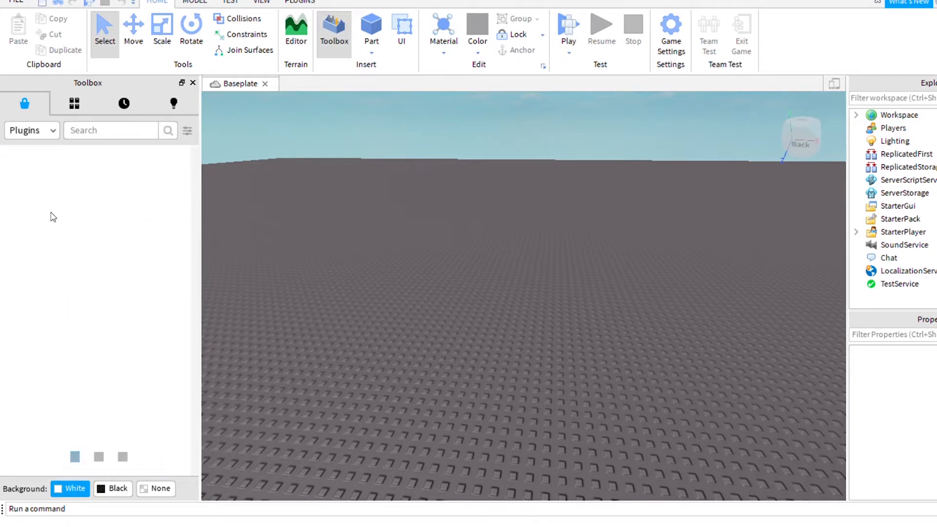
Look at the details of the Load Character Lite plugin in the toolbox and close them.
left_click(129, 132)
mouse_move(36, 195)
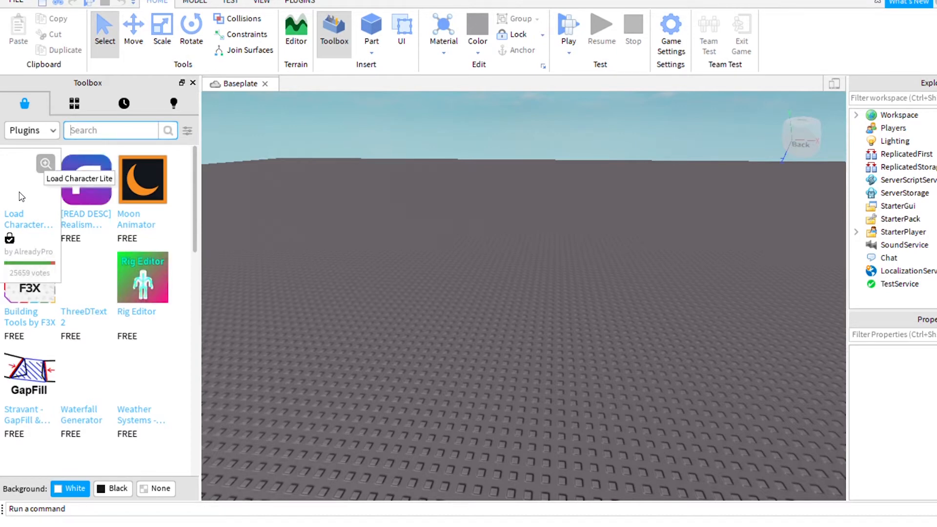
left_click(20, 197)
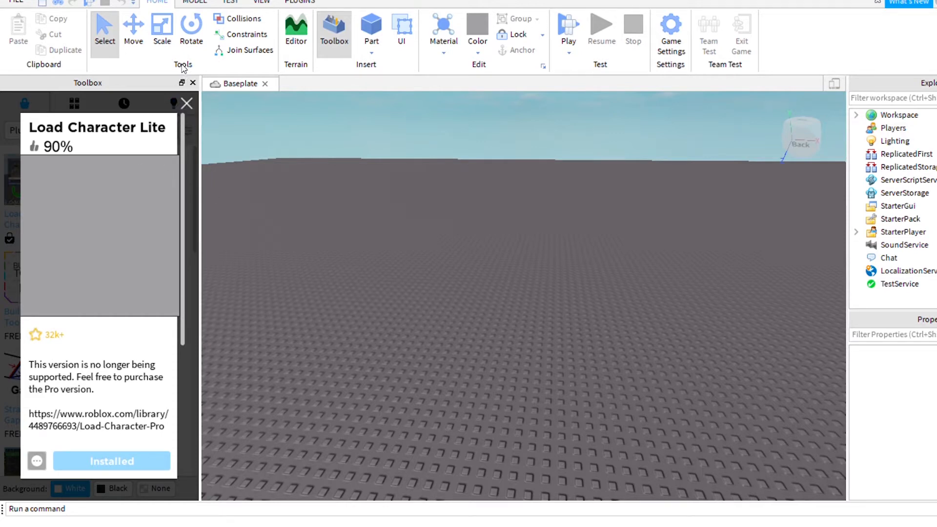
left_click(186, 103)
Open the Load Character plugin.
left_click(300, 2)
left_click(170, 34)
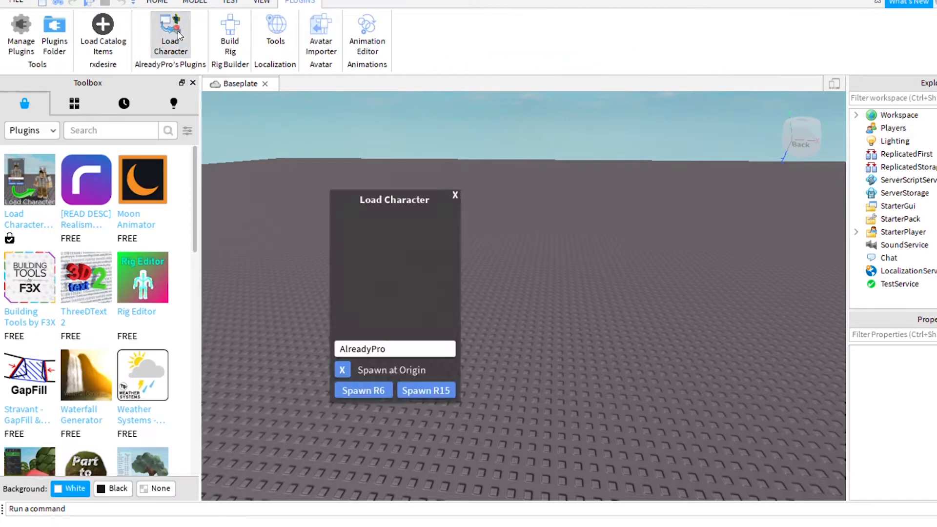
mouse_move(529, 308)
right_mouse_down()
mouse_move(529, 316)
mouse_move(529, 309)
right_mouse_up()
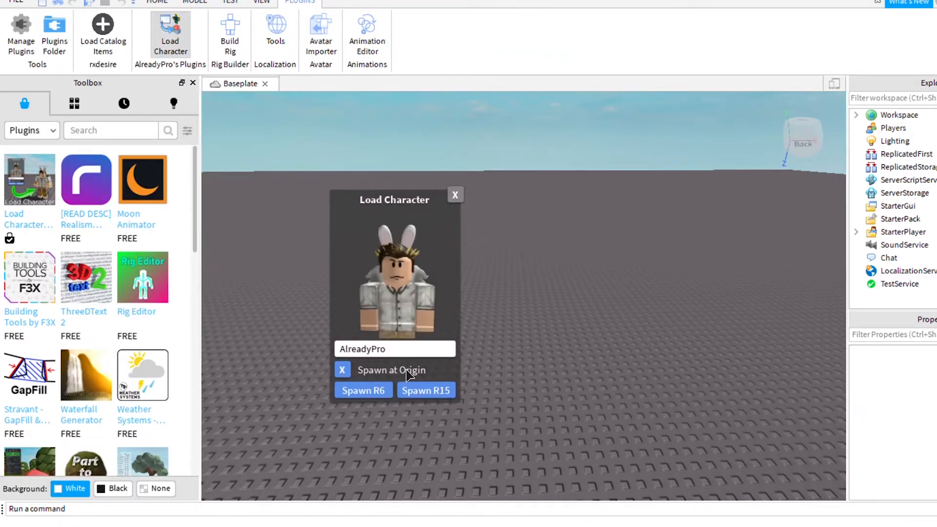
Replace the default username with the avatar's username, spawn the character as R6 and close the Load Character window.
key("BackSpace")
key("BackSpace")
key("BackSpace")
key("BackSpace")
key("BackSpace")
key("BackSpace")
key("BackSpace")
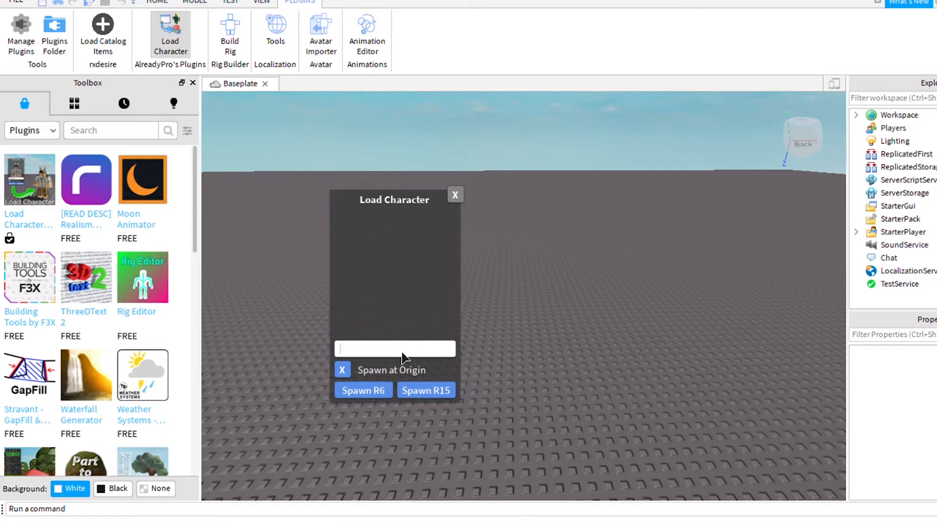
type("b")
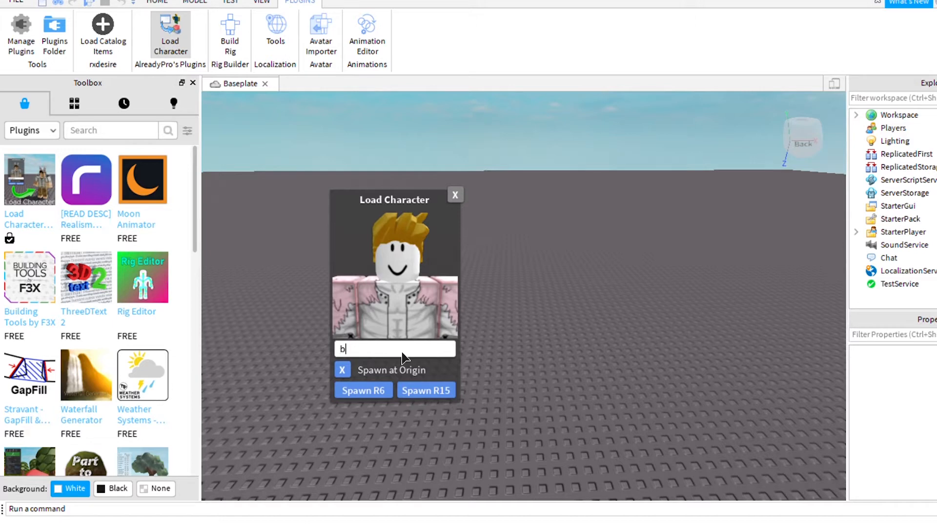
type("ronze")
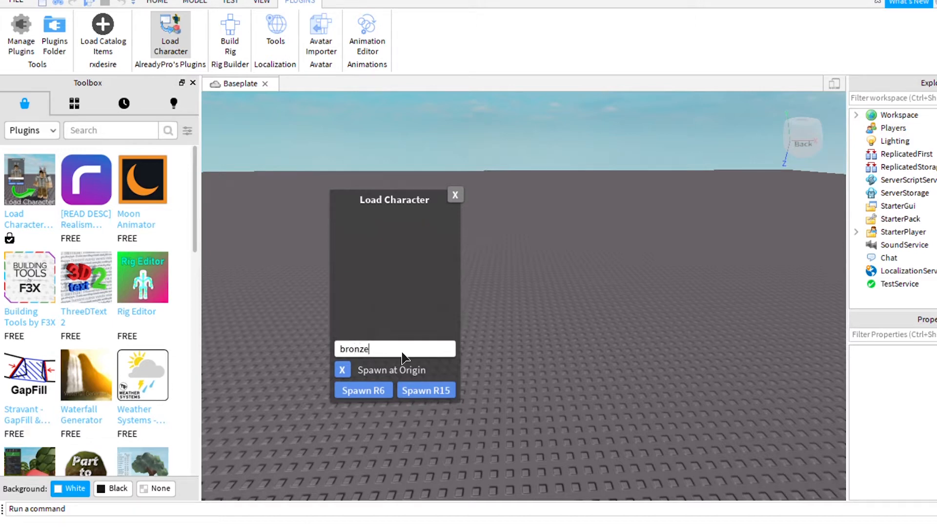
type("sup")
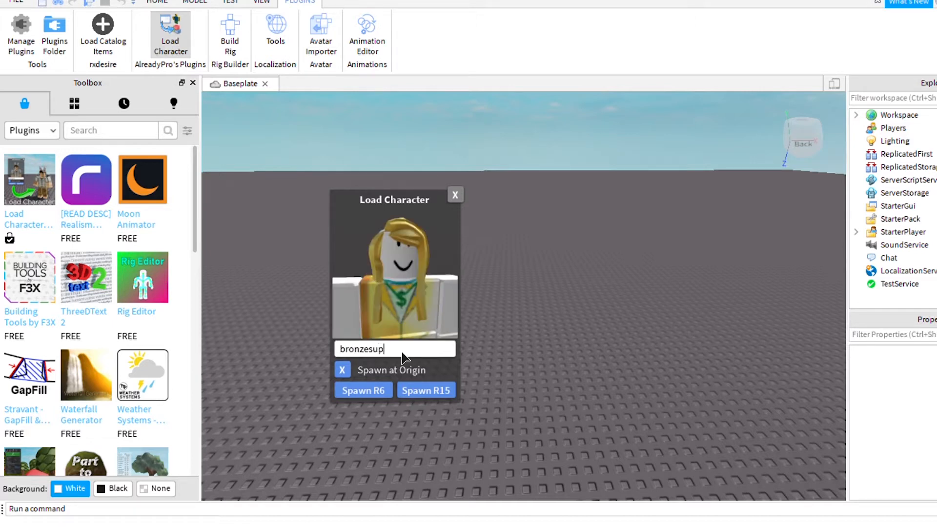
type("erstar")
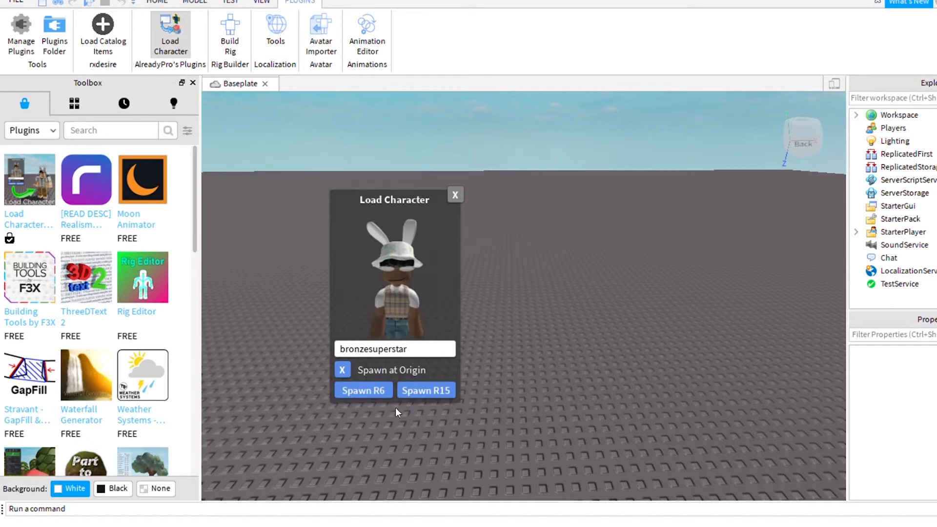
left_click(364, 390)
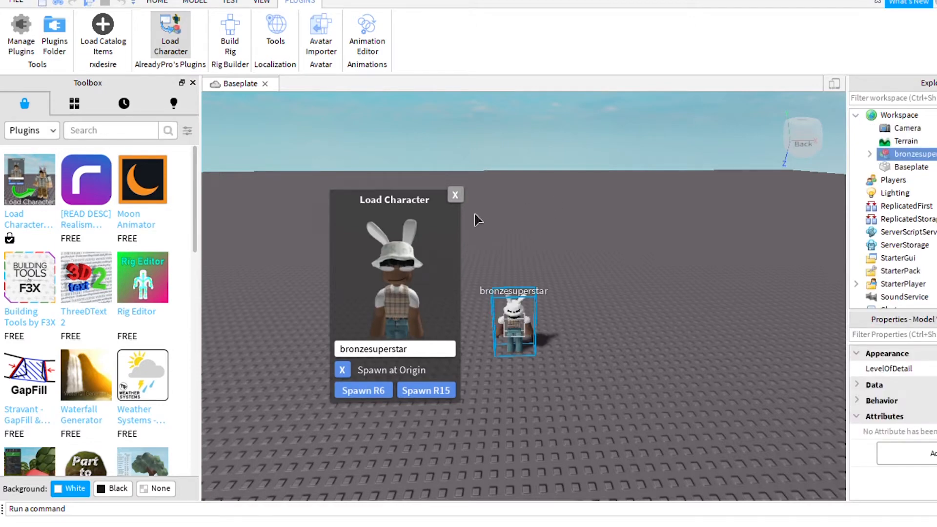
left_click(456, 195)
View the spawned character up close from the front and delete it from the workspace.
right_click_drag(505, 260, 478, 256)
key("w")
key("w")
key("s")
key("d")
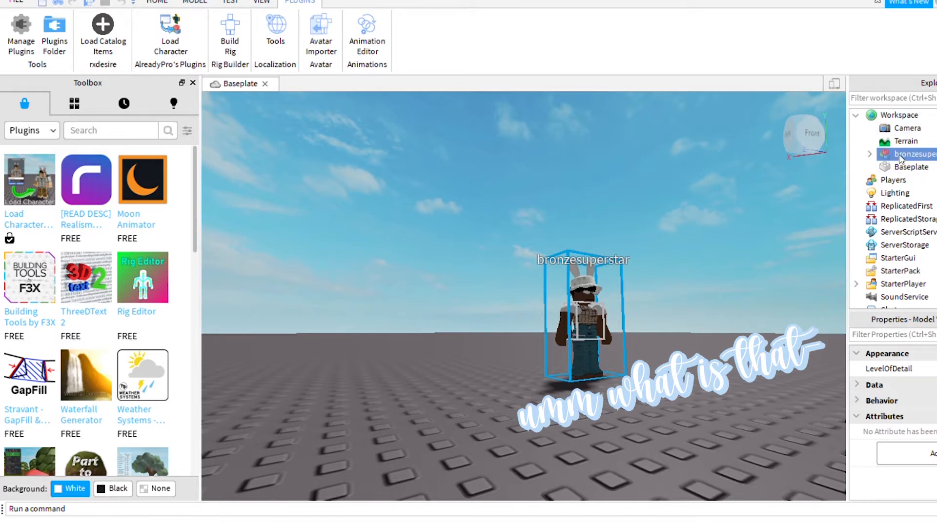
key("Delete")
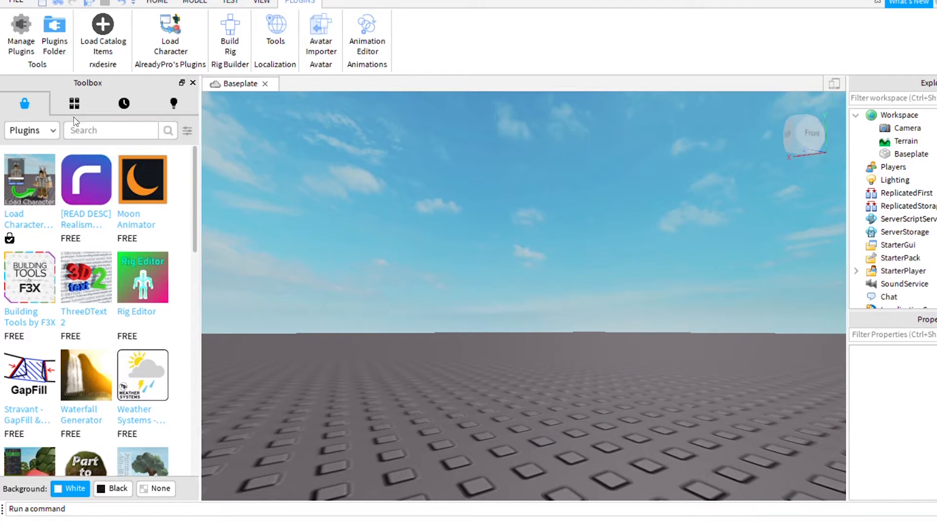
Switch the toolbox to My Models in the inventory and insert the Aesthetic retro arcade model.
left_click(29, 131)
left_click(29, 149)
left_click(92, 133)
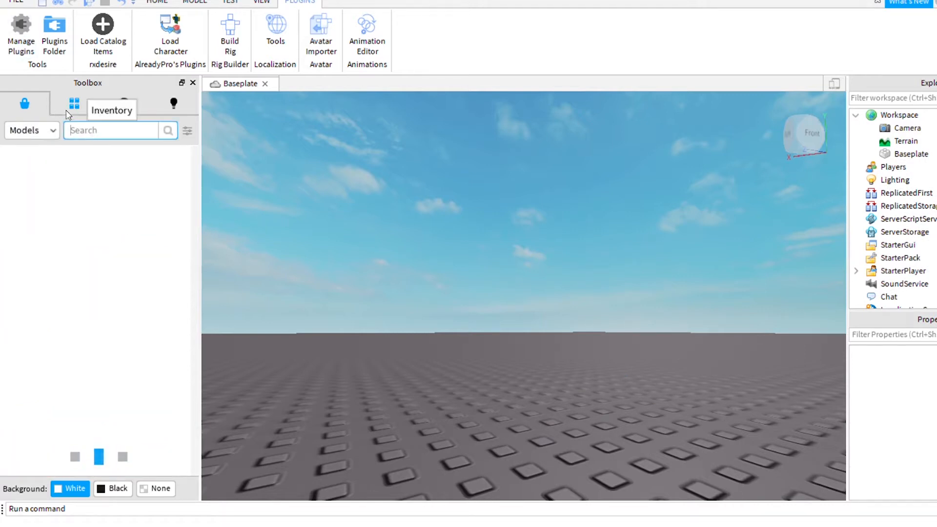
left_click(78, 110)
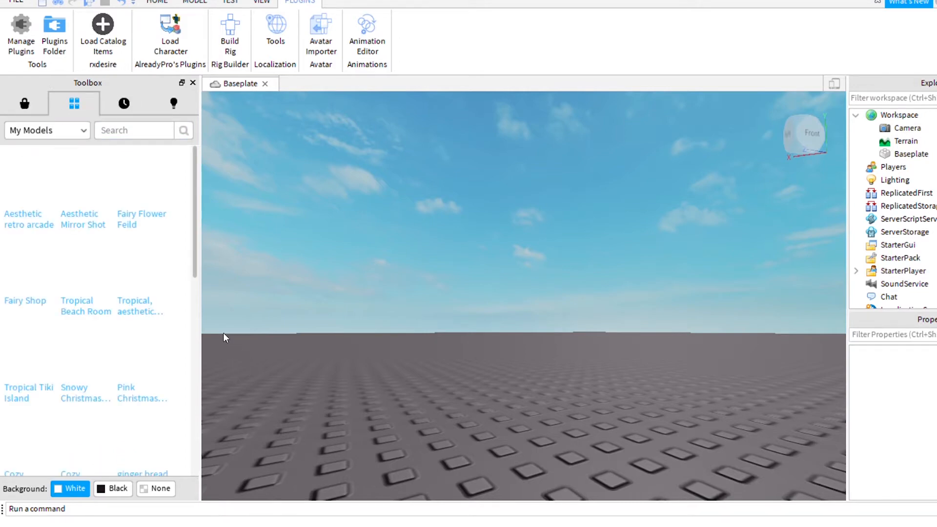
left_click(27, 185)
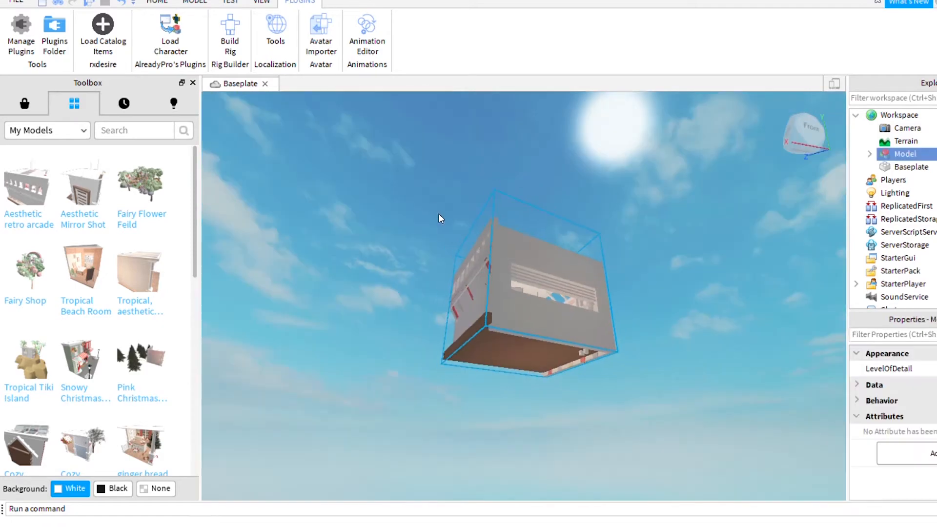
Examine the interior and open front of the Aesthetic retro arcade model from several distances and angles.
scroll(439, 213, "up", 5)
right_click_drag(443, 219, 430, 230)
scroll(429, 230, "down", 4)
scroll(431, 230, "up", 5)
scroll(431, 229, "down", 5)
scroll(439, 246, "up", 5)
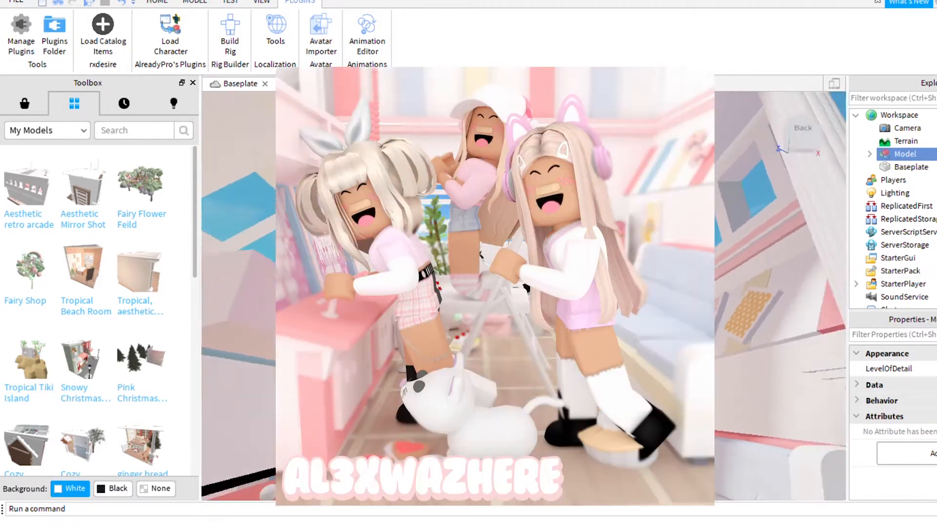
scroll(439, 247, "down", 4)
scroll(439, 247, "down", 4)
scroll(440, 247, "up", 5)
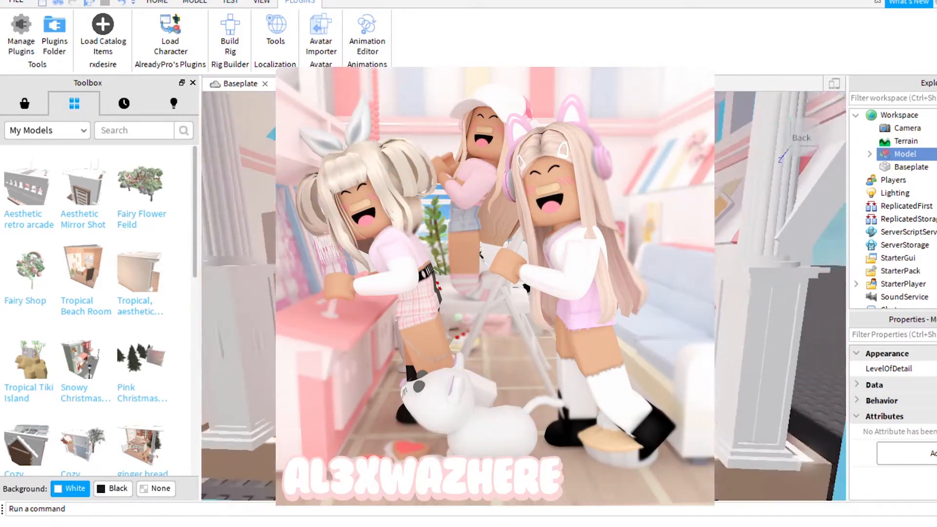
scroll(439, 247, "down", 4)
scroll(439, 247, "up", 5)
right_click_drag(440, 247, 439, 246)
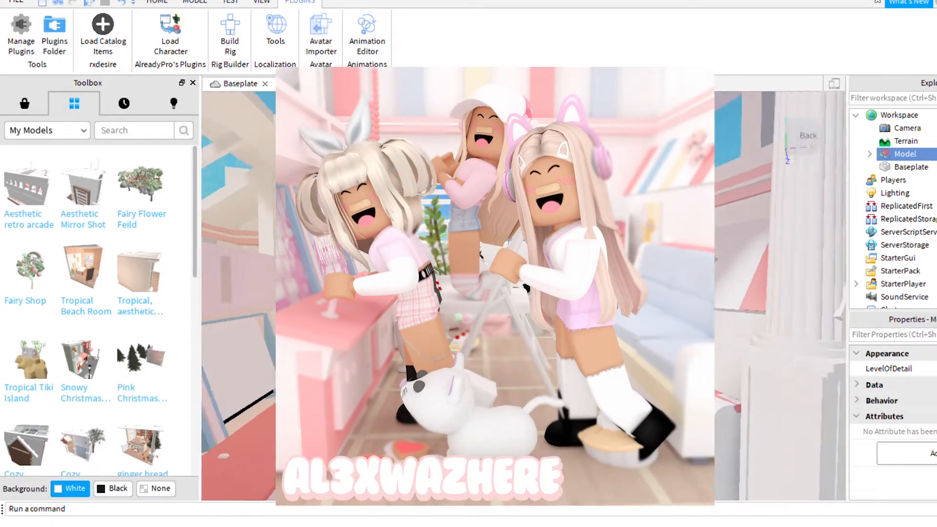
scroll(439, 246, "down", 4)
scroll(439, 246, "down", 4)
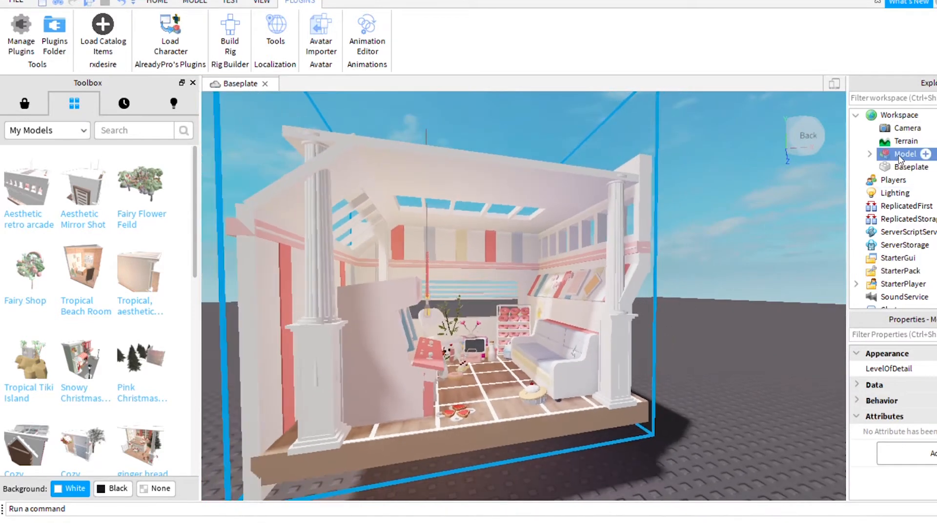
Delete the retro arcade model from the workspace.
key("Delete")
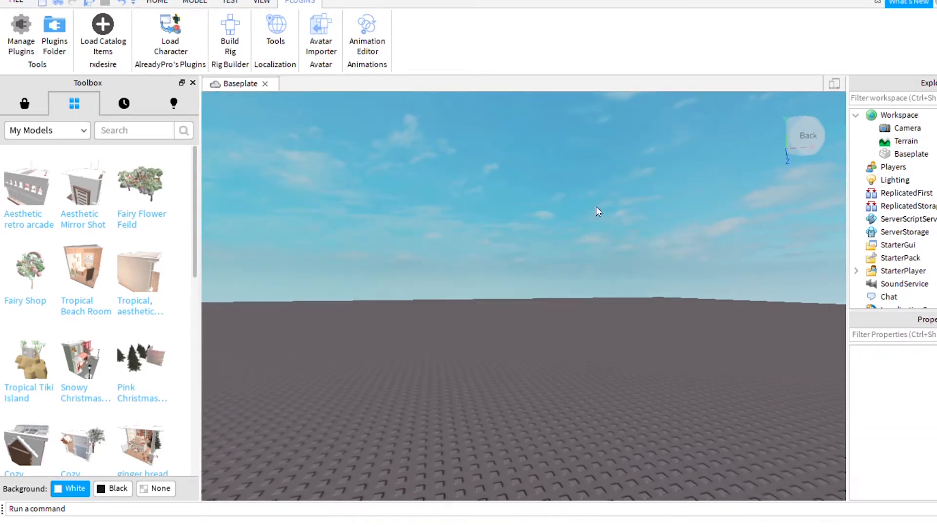
right_click_drag(335, 259, 452, 283)
scroll(452, 283, "up", 5)
scroll(452, 283, "down", 2)
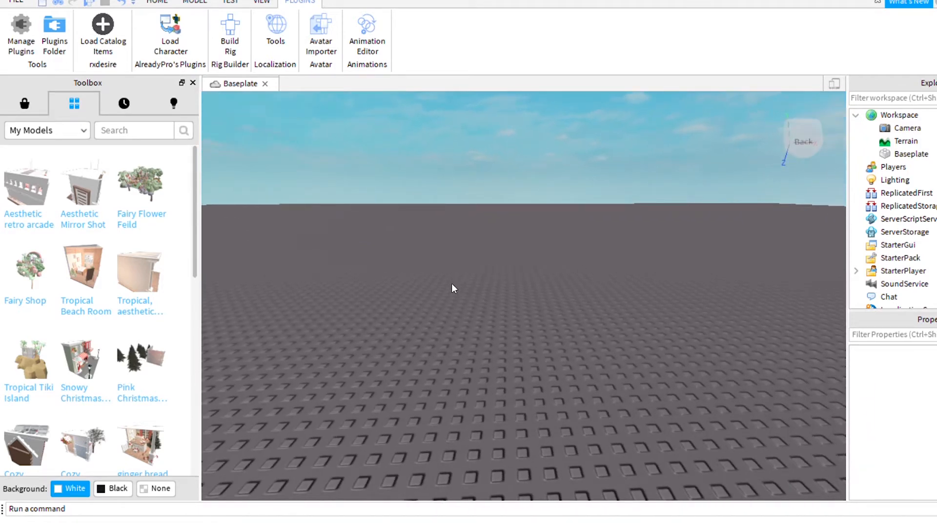
Insert the Aesthetic retro arcade model again and view its interior.
scroll(509, 276, "down", 3)
right_click_drag(438, 201, 469, 204)
scroll(439, 201, "up", 5)
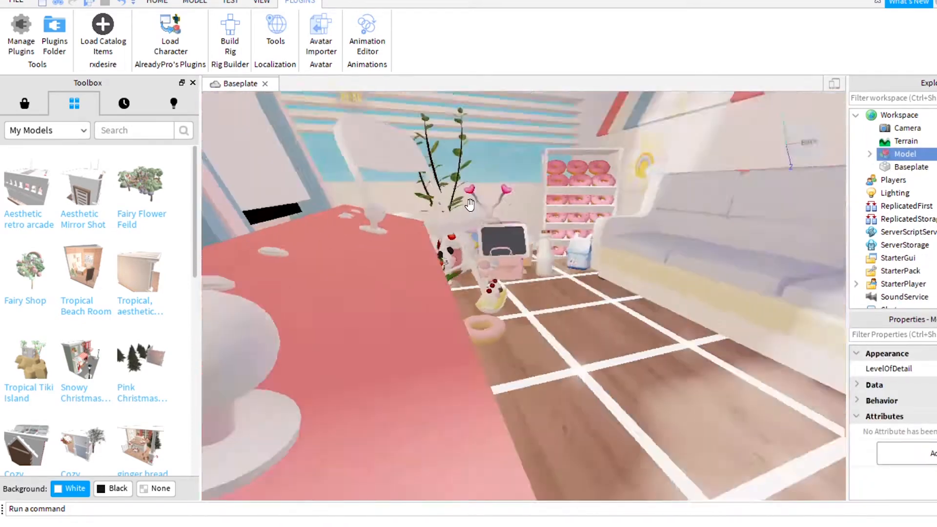
scroll(470, 204, "down", 10)
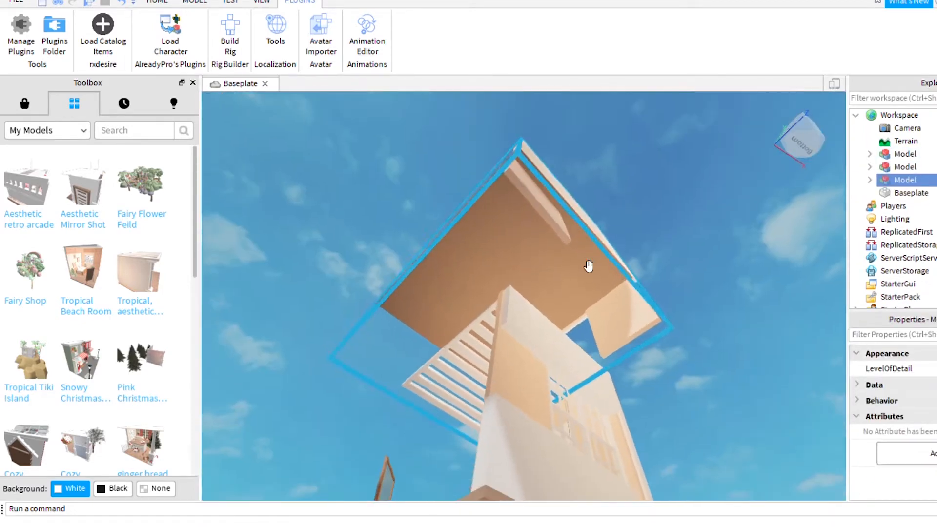
Delete the two wooden room models stacked above the arcade.
scroll(591, 266, "up", 3)
scroll(634, 210, "down", 3)
scroll(663, 176, "down", 5)
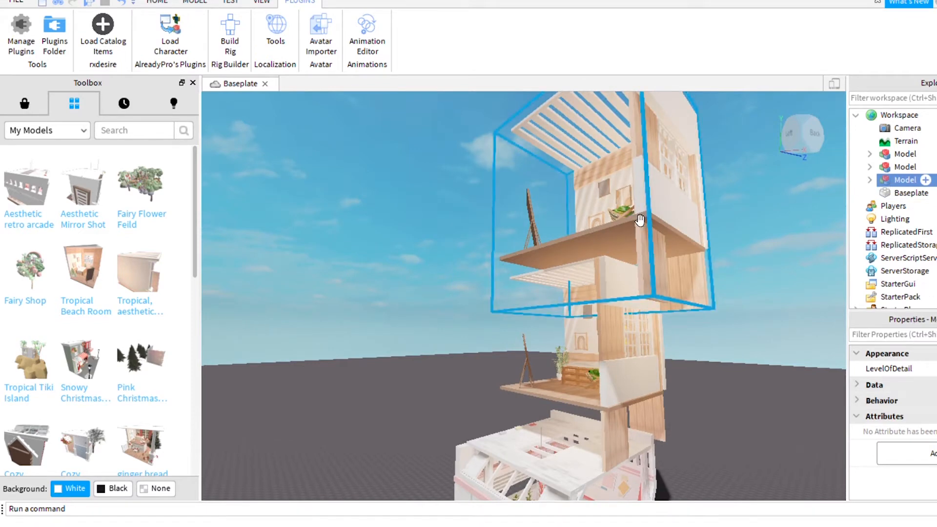
key("Delete")
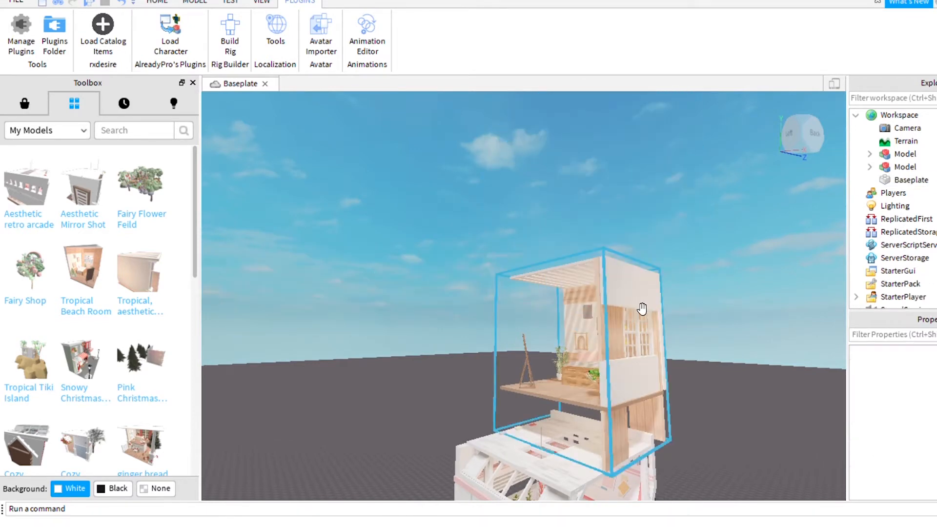
left_click(641, 307)
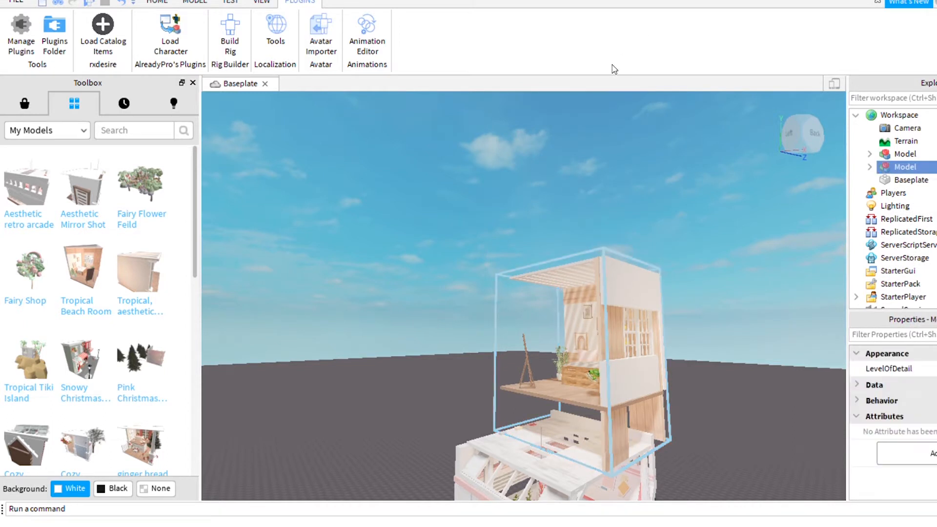
key("Delete")
Examine the remaining arcade model up close and from a distance.
right_click_drag(521, 427, 512, 397)
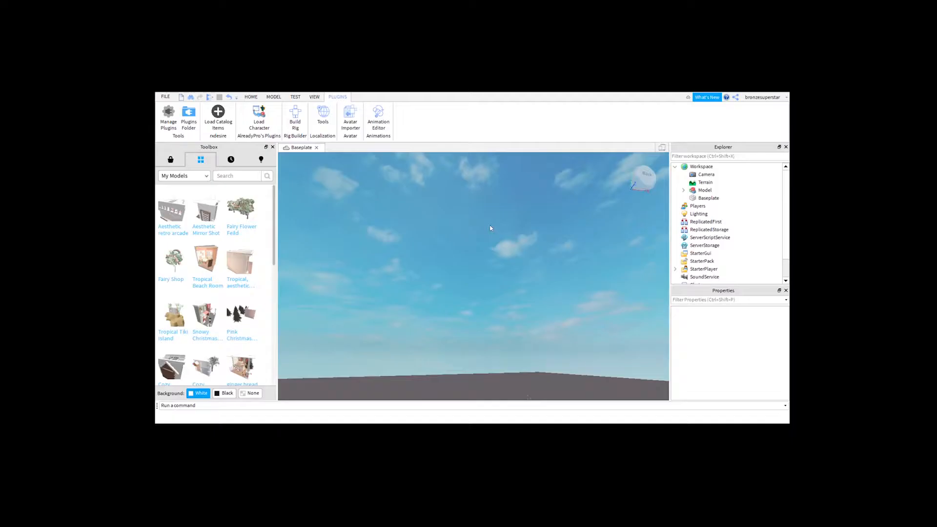
right_click_drag(553, 221, 557, 221)
scroll(558, 221, "up", 5)
scroll(558, 222, "up", 4)
scroll(558, 222, "down", 5)
scroll(558, 222, "up", 4)
scroll(558, 222, "down", 5)
scroll(557, 222, "up", 5)
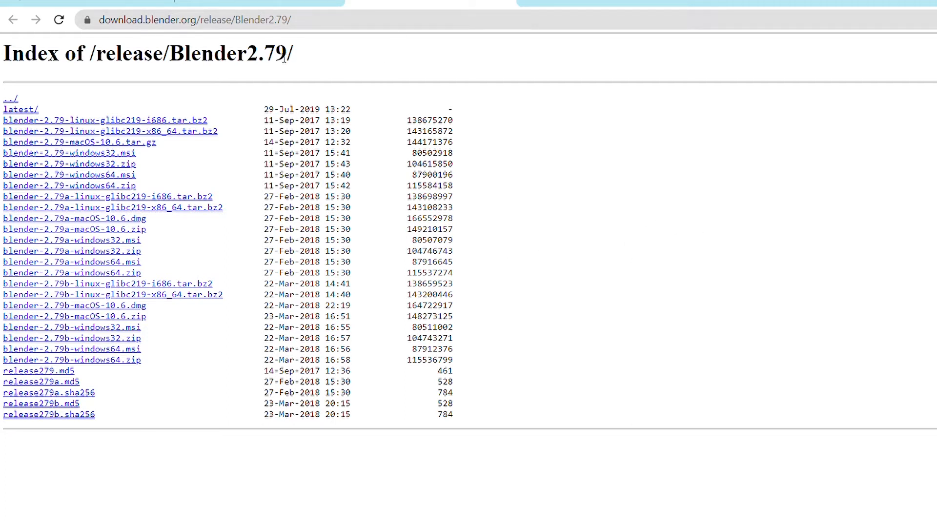
Switch to the Blender 2.79 release page in the browser and choose the blender-2.79b-windows32.msi installer.
left_click_drag(284, 58, 315, 67)
left_click(315, 66)
double_click(297, 61)
left_click(298, 59)
left_click(137, 327)
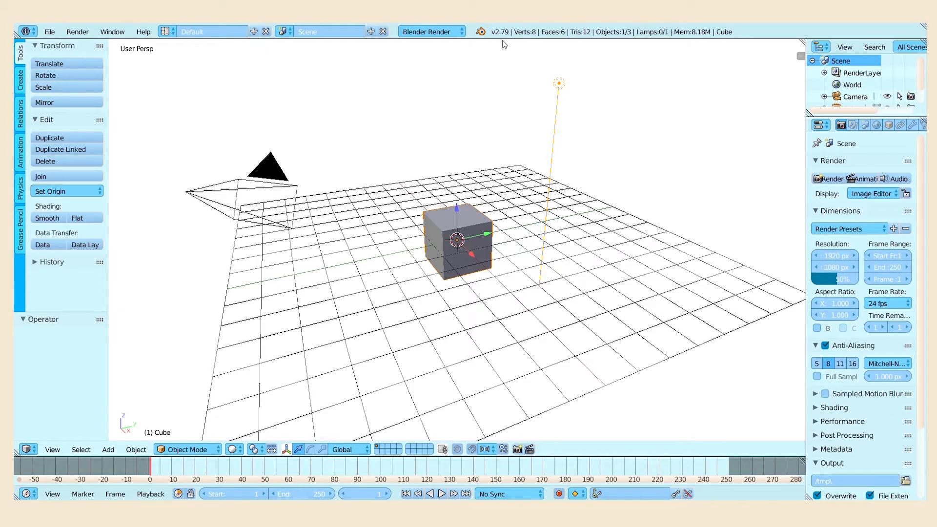
Switch to Blender and delete the default cube from the scene.
key("x")
left_click(435, 227)
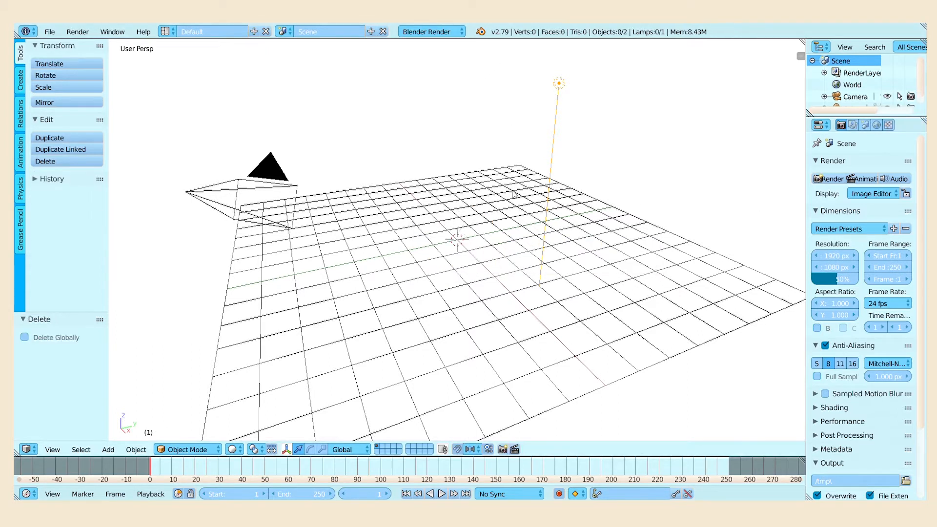
Delete the default lamp from the scene.
right_click(564, 82)
key("x")
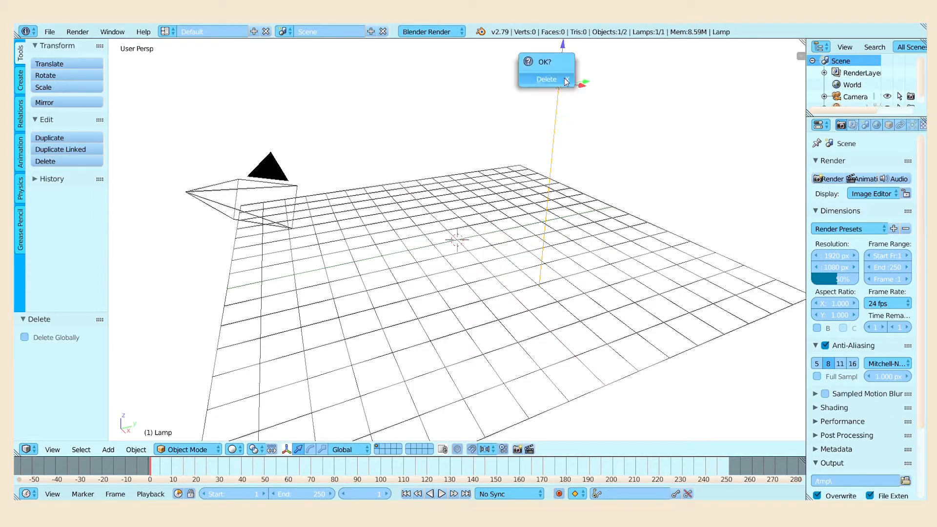
left_click(547, 80)
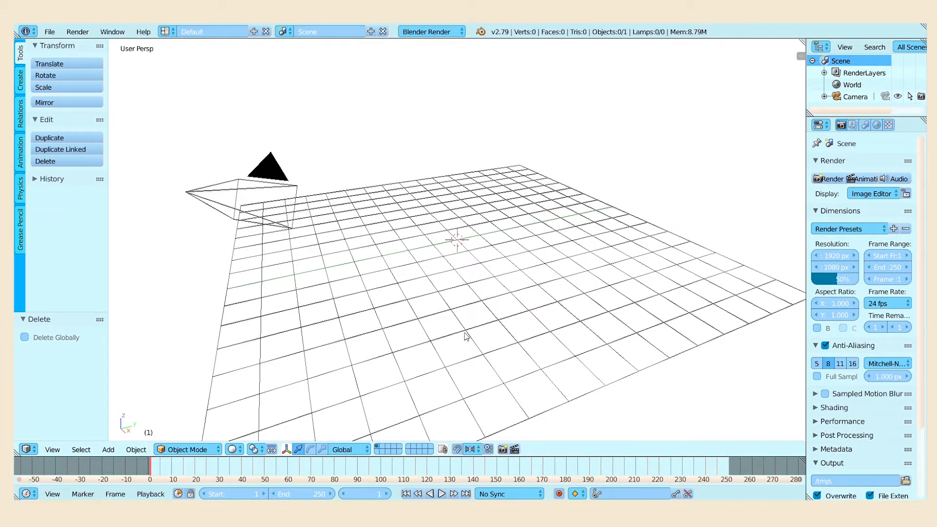
Open the Blender file containing the woman character rig.
left_click(49, 32)
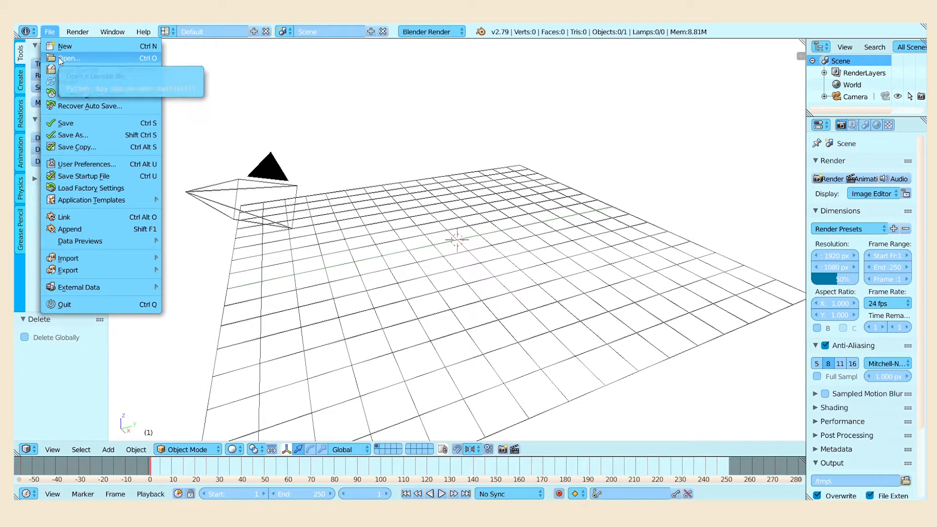
left_click(59, 58)
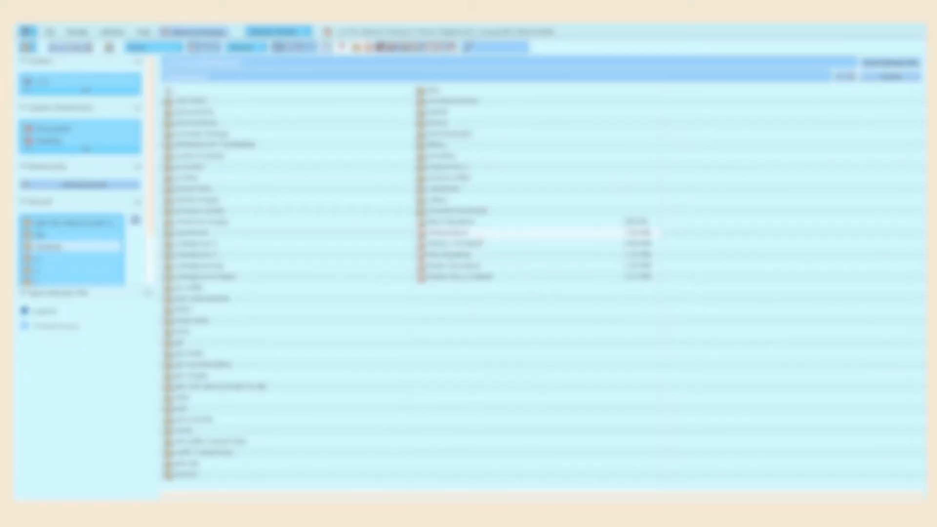
double_click(475, 232)
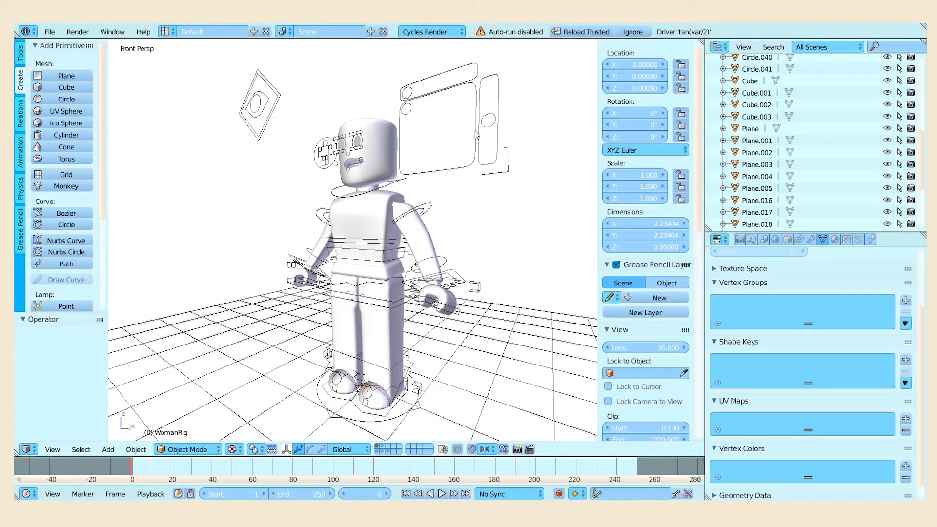
Delete the rig's head, eyes and mouth together with the facial control panels and the round IK/FK switch control beside it.
scroll(355, 244, "up", 5)
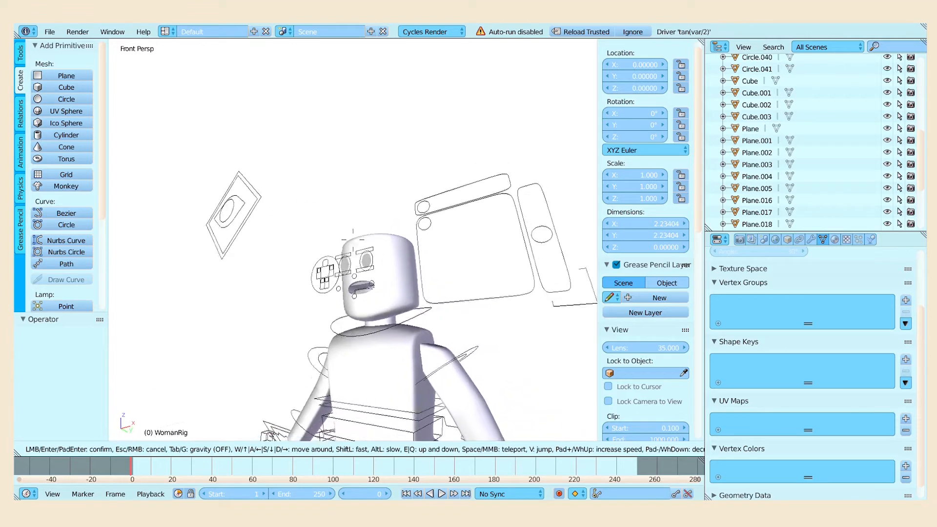
key("b")
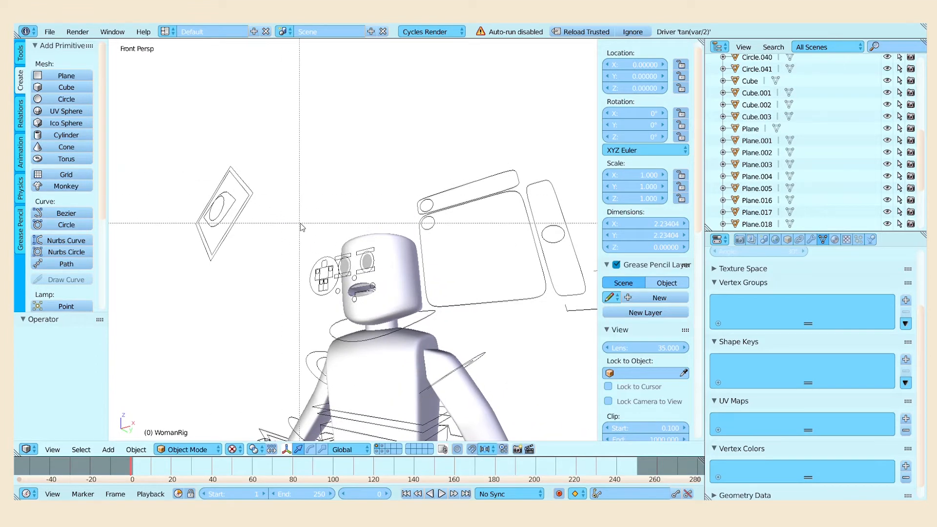
left_click_drag(300, 224, 537, 311)
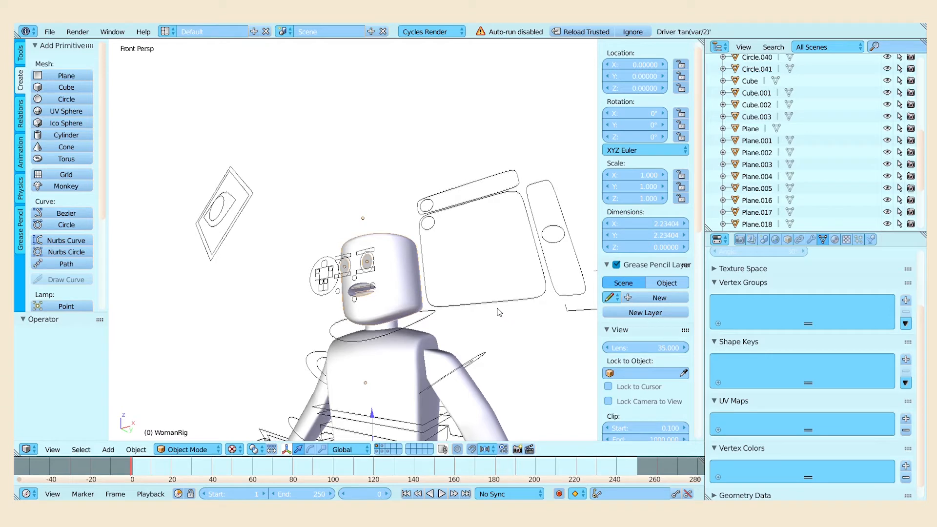
right_click(374, 252)
key("ctrl+Tab")
right_click(449, 213)
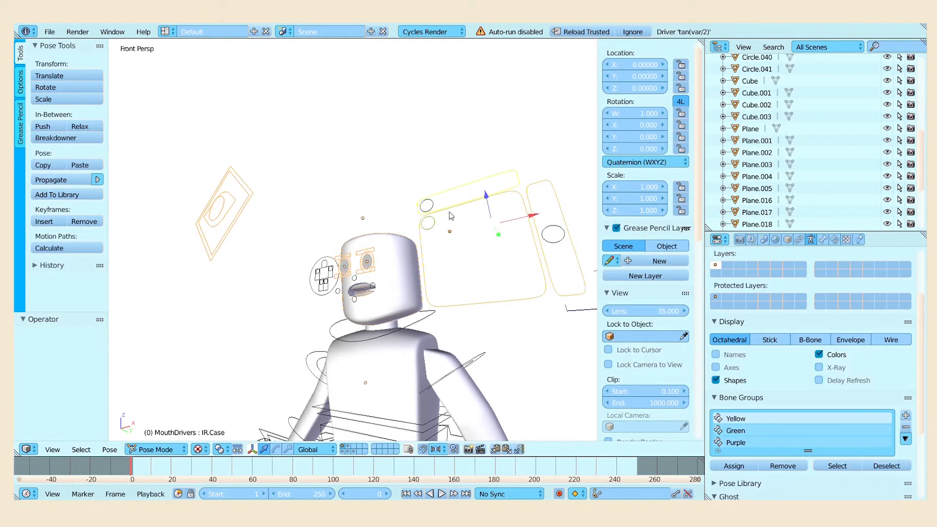
right_click(373, 286, "shift")
right_click(333, 260, "shift")
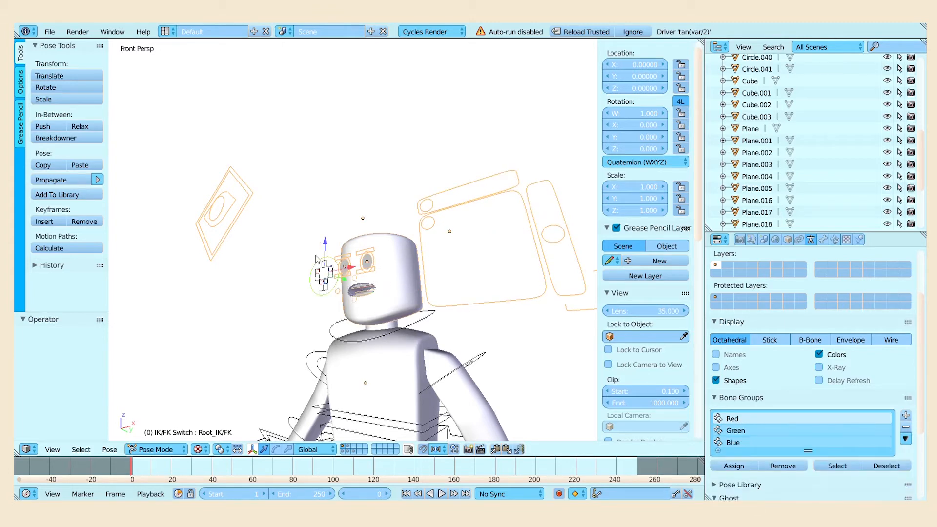
right_click(386, 252, "shift")
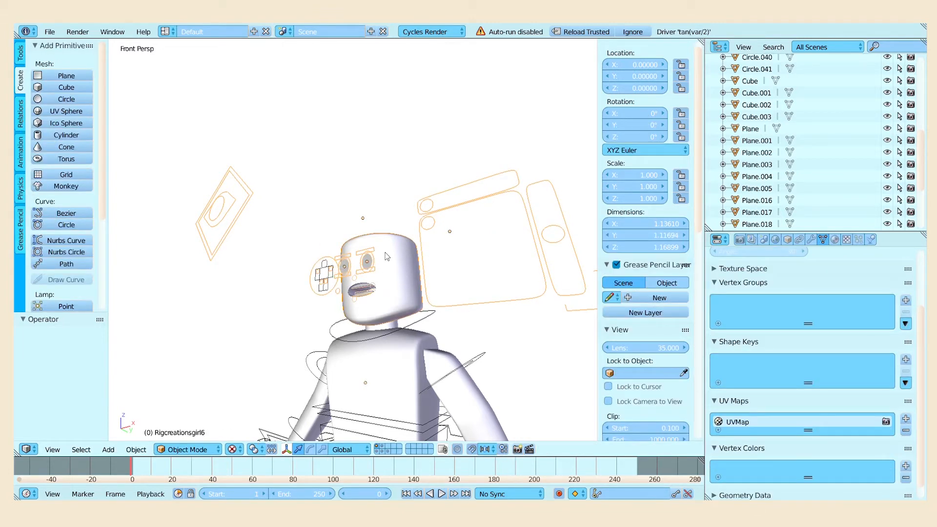
key("x")
left_click(387, 256)
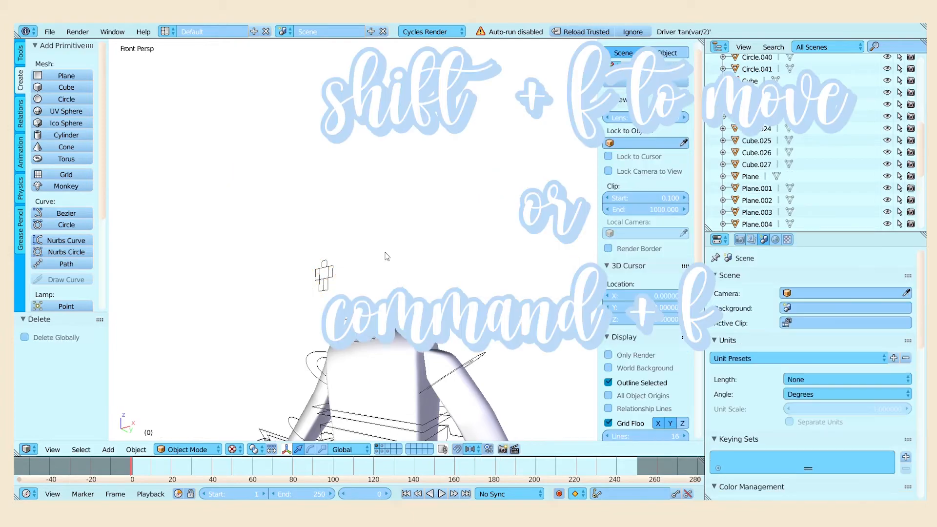
Select the rig's torso, split the 3D view into two stacked areas, and make the upper one a Node Editor.
key("shift+f")
key("s")
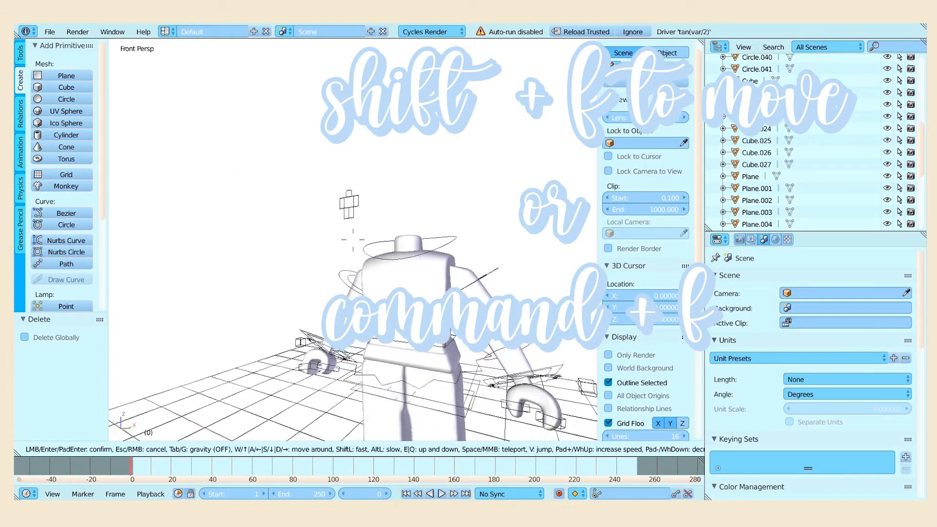
key("w")
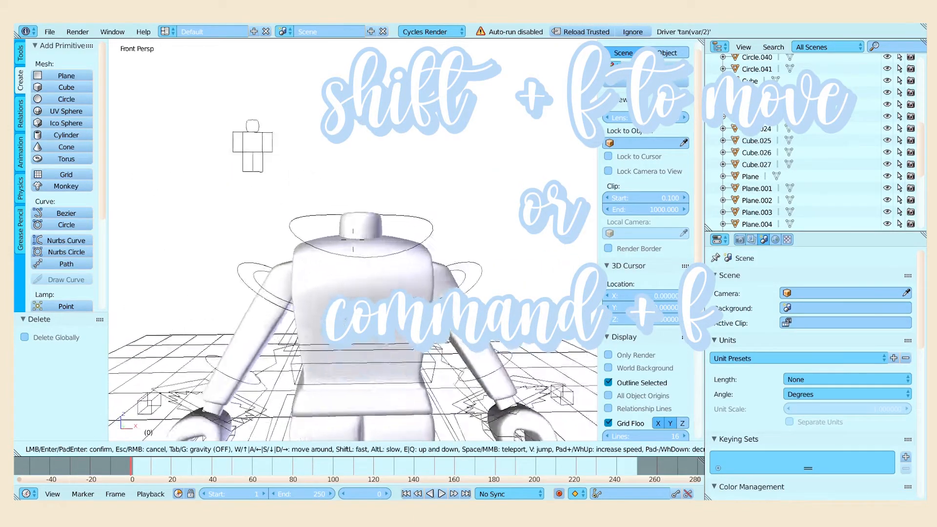
key("s")
left_click(362, 264)
right_click(366, 245)
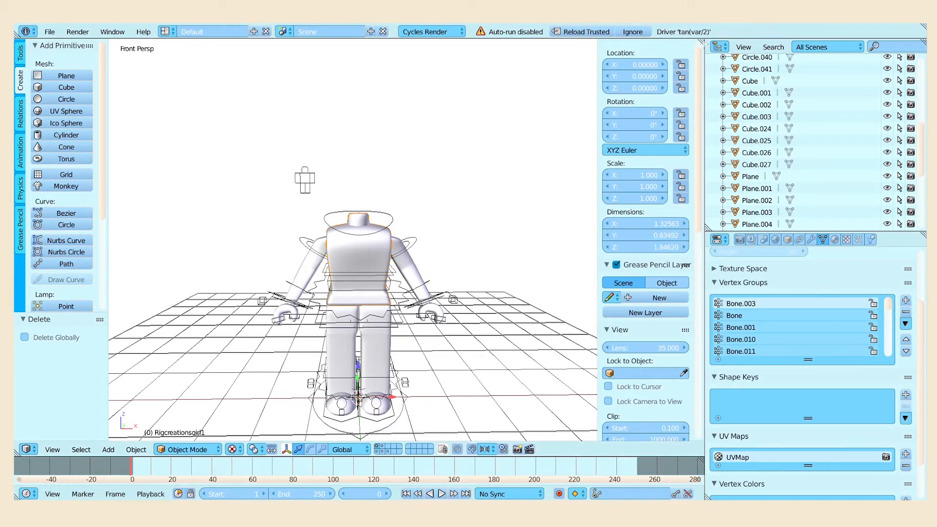
left_click_drag(703, 44, 693, 222)
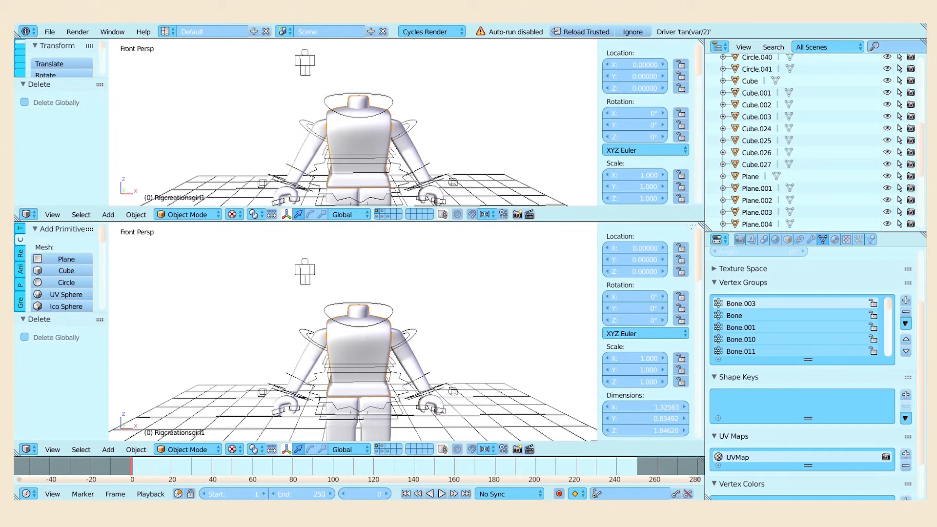
left_click(27, 214)
left_click(38, 346)
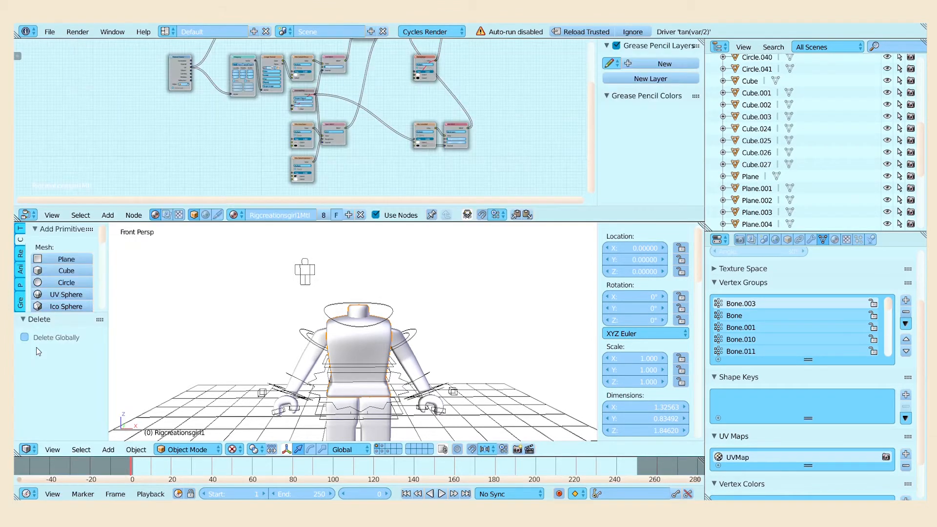
Load Bronzesuperstar1Tex.png into the Image Texture node that feeds Mix Color/Diffuse in the body material.
scroll(171, 80, "up", 8)
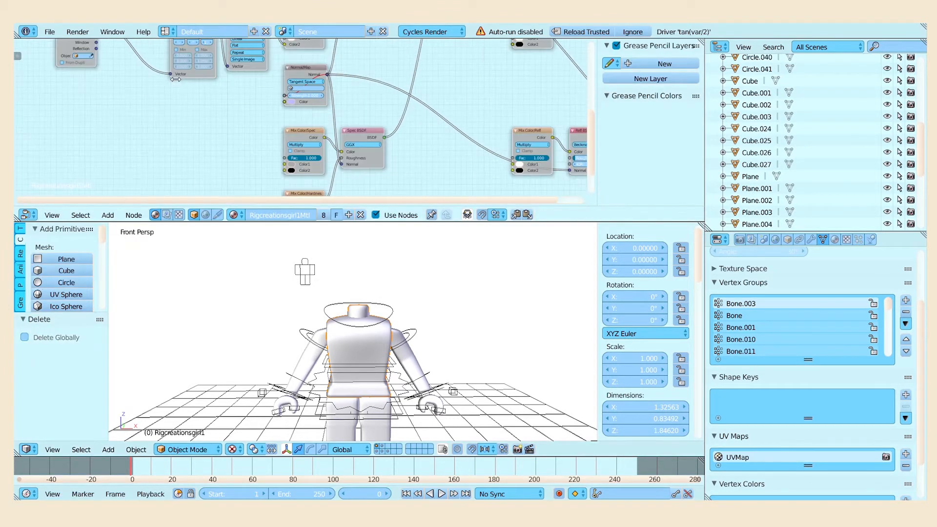
left_click_drag(159, 139, 192, 195)
left_click(196, 63)
scroll(280, 82, "up", 5)
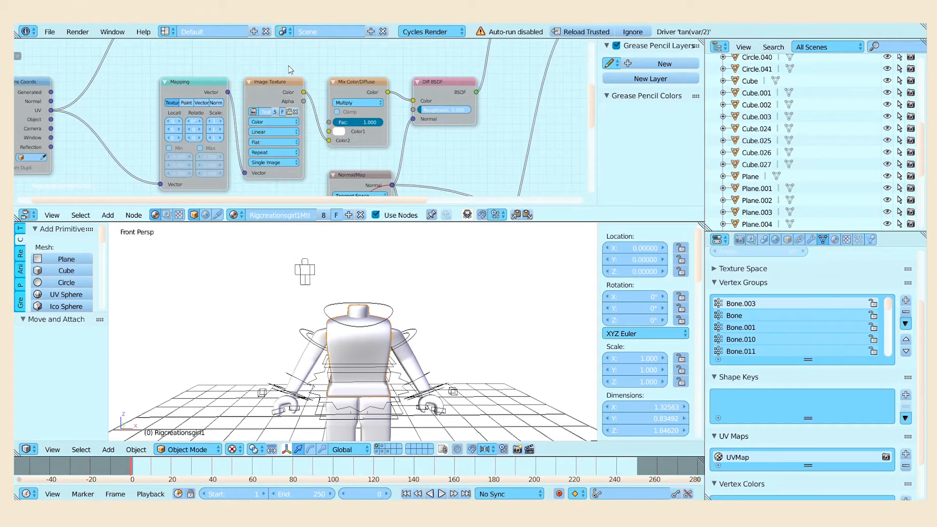
left_click_drag(288, 66, 296, 86)
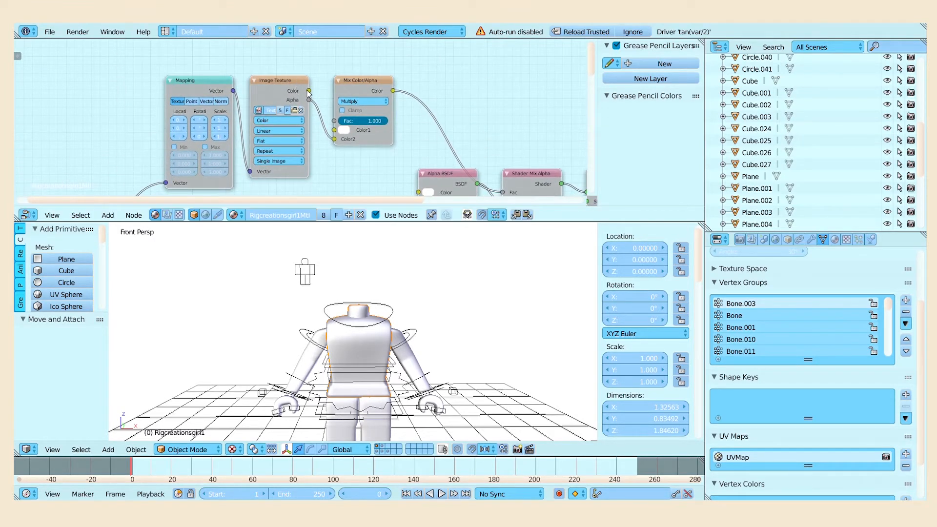
left_click_drag(323, 167, 350, 167)
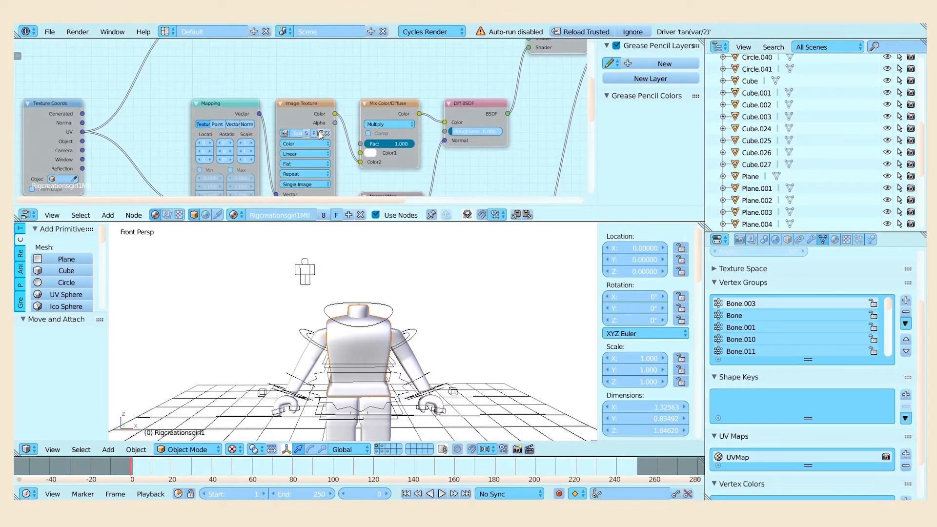
left_click(322, 134)
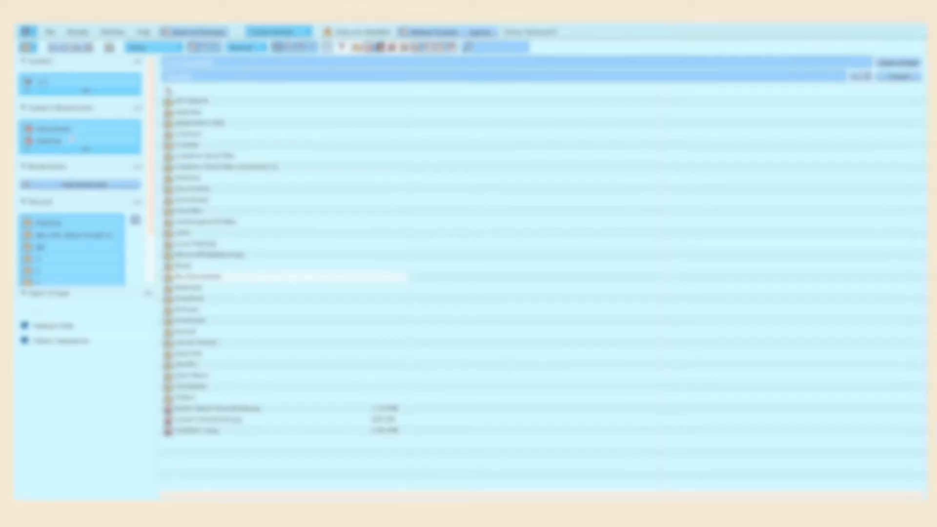
left_click(73, 140)
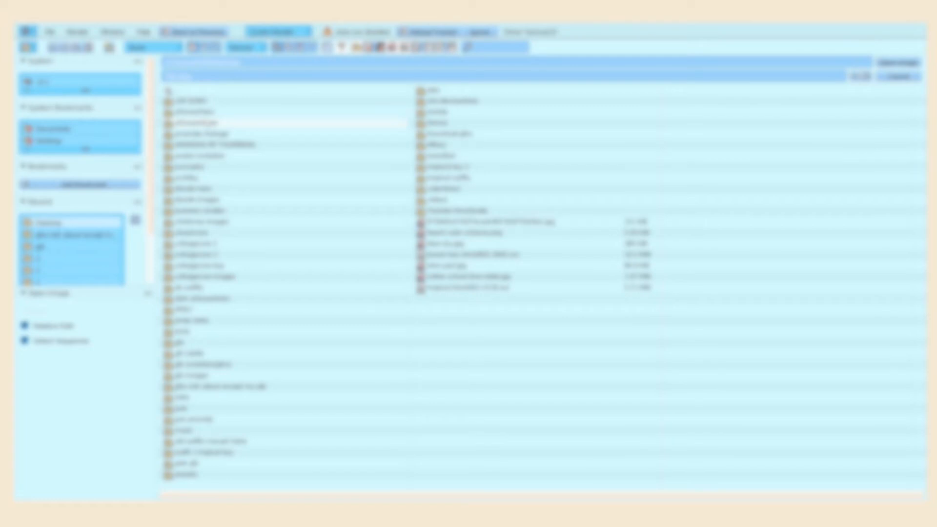
double_click(195, 123)
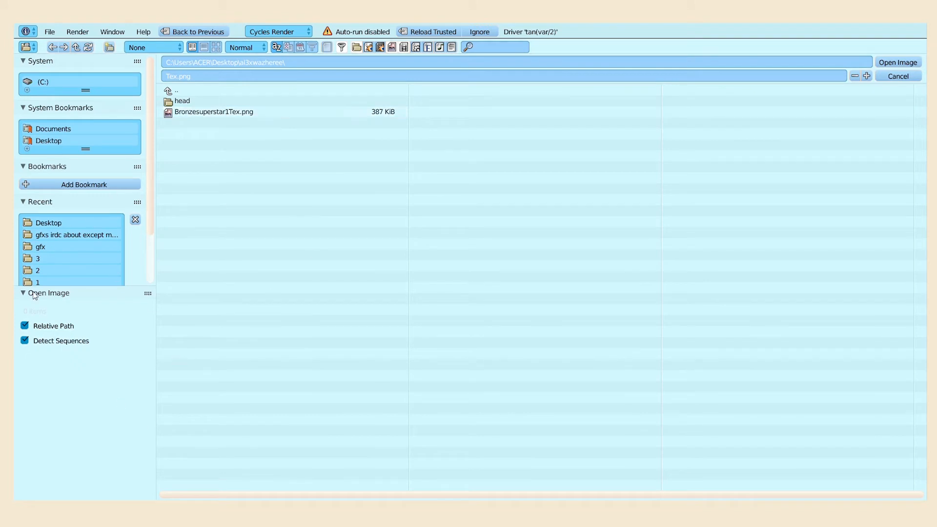
double_click(224, 112)
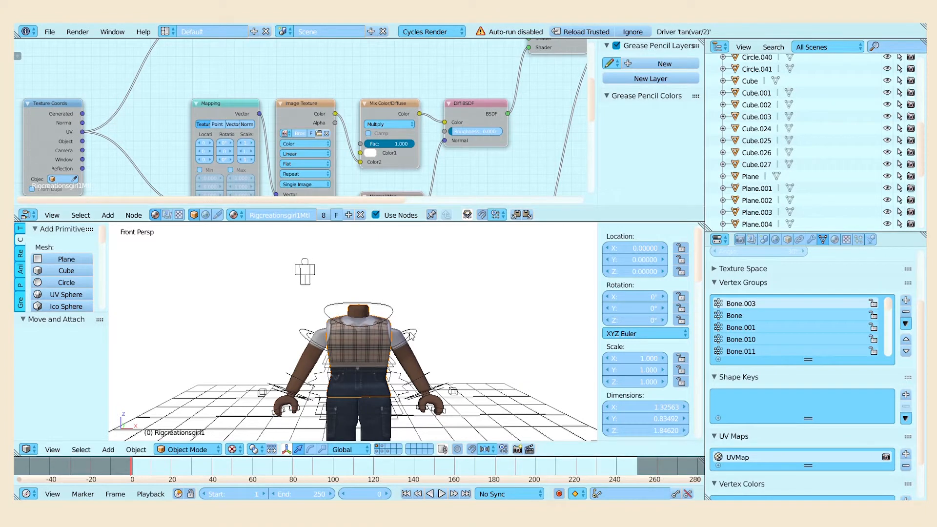
Merge the Node Editor area back into the 3D view so that one viewport remains.
scroll(426, 348, "down", 2)
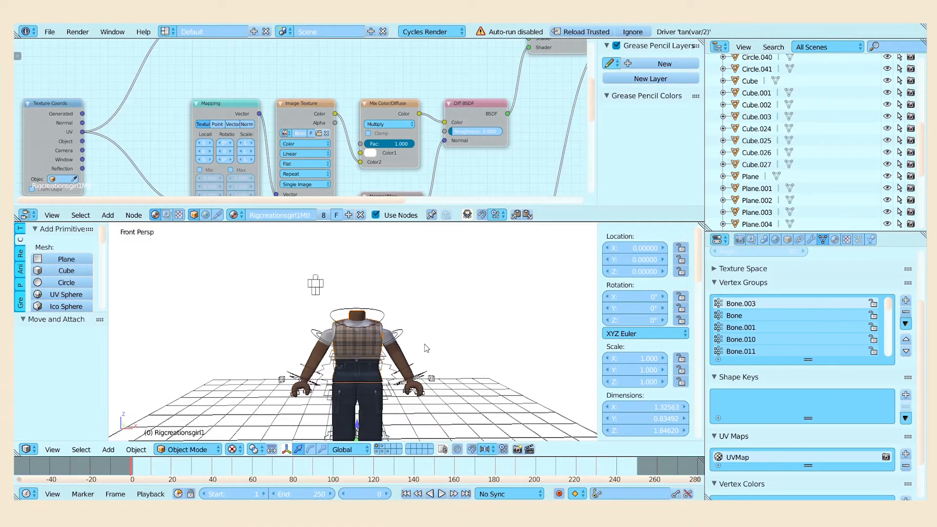
scroll(427, 348, "up", 1)
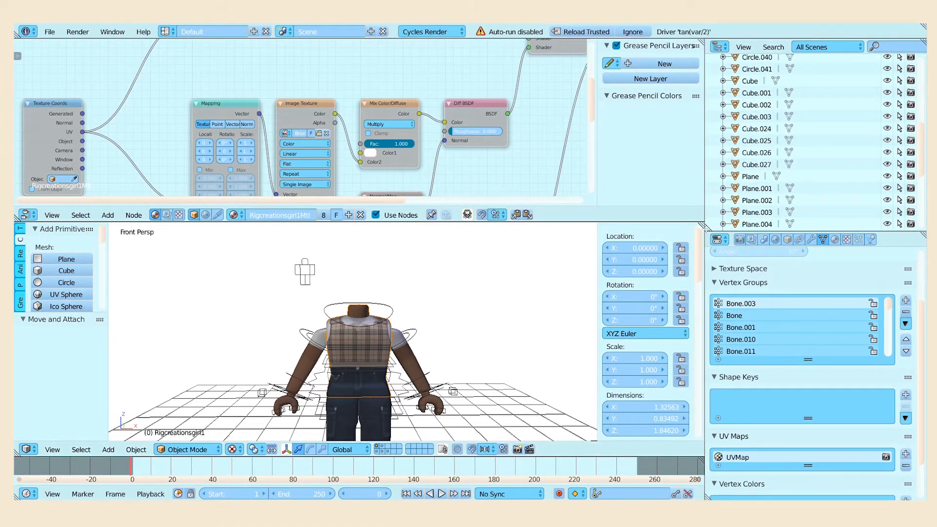
left_click_drag(702, 226, 703, 166)
left_click(507, 286)
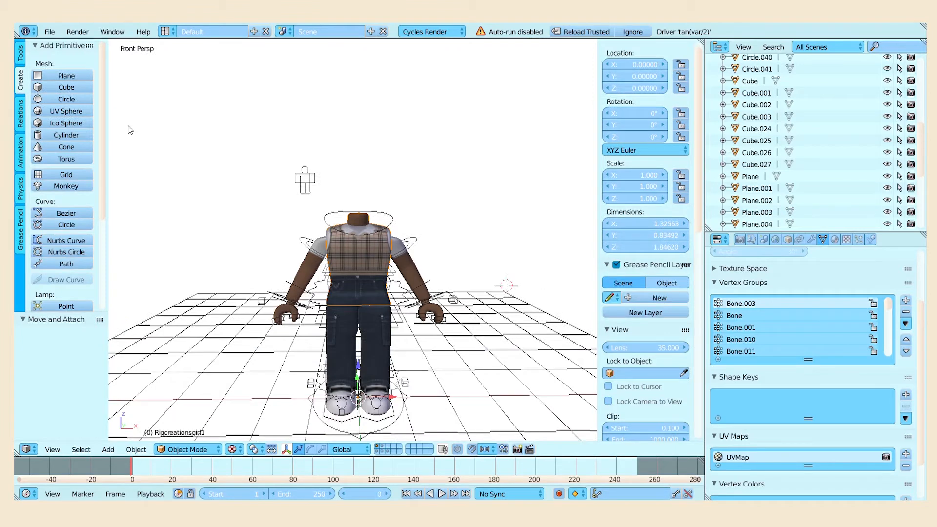
Import body.obj from the avatar folder on the Desktop and move the imported avatar 4.628 units along X, beside the rig.
left_click(50, 32)
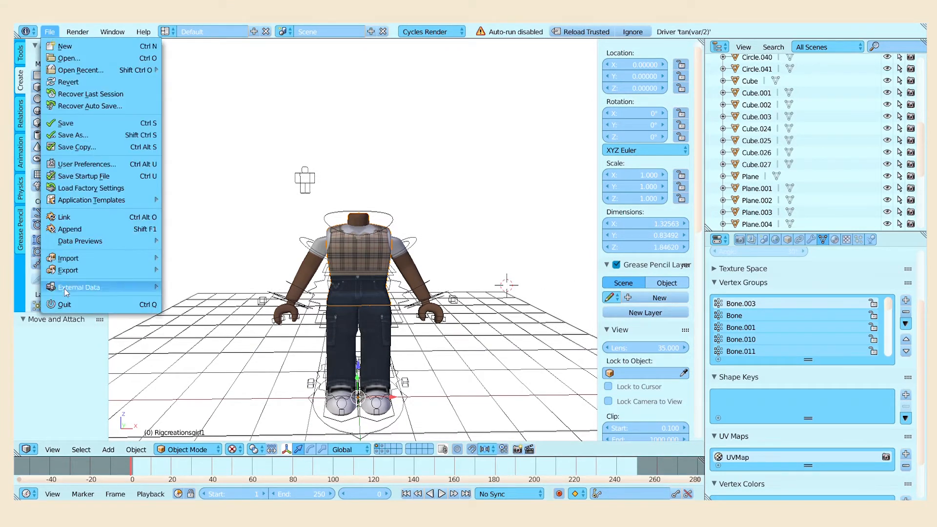
mouse_move(84, 259)
left_click(192, 331)
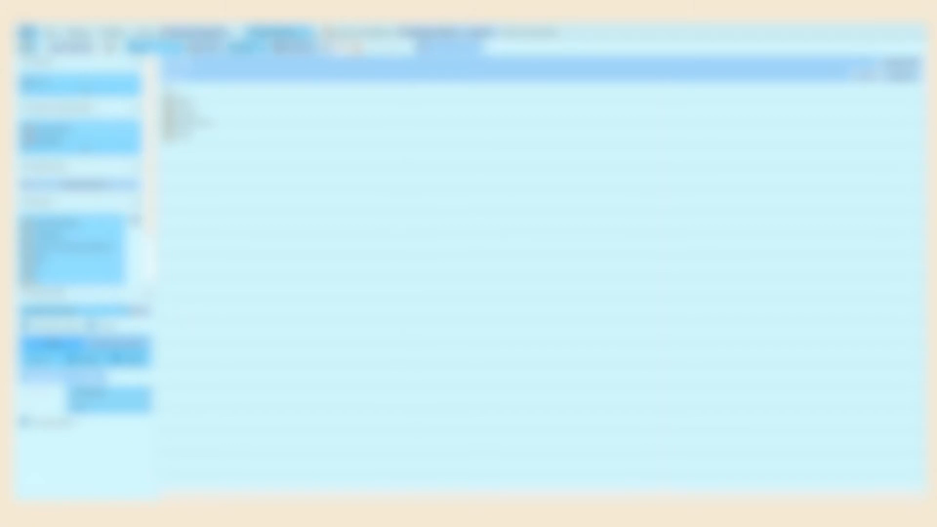
left_click(58, 223)
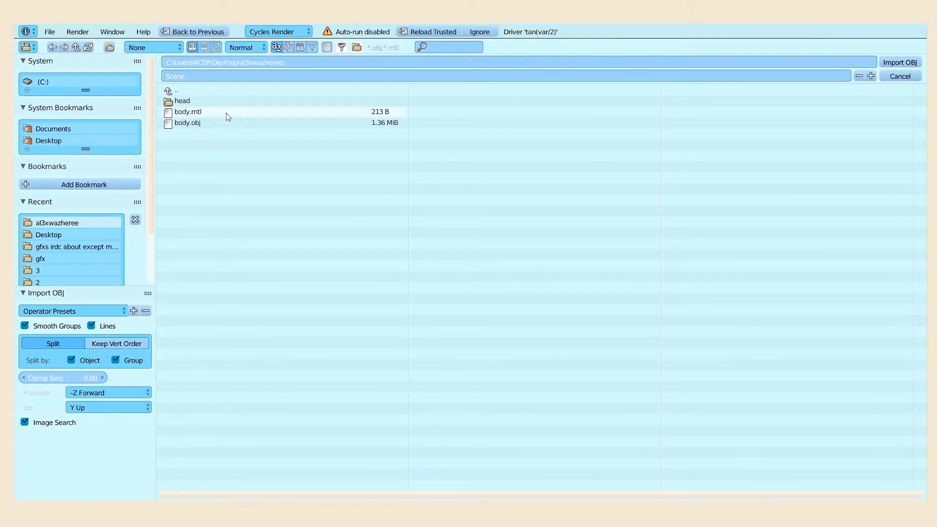
double_click(216, 124)
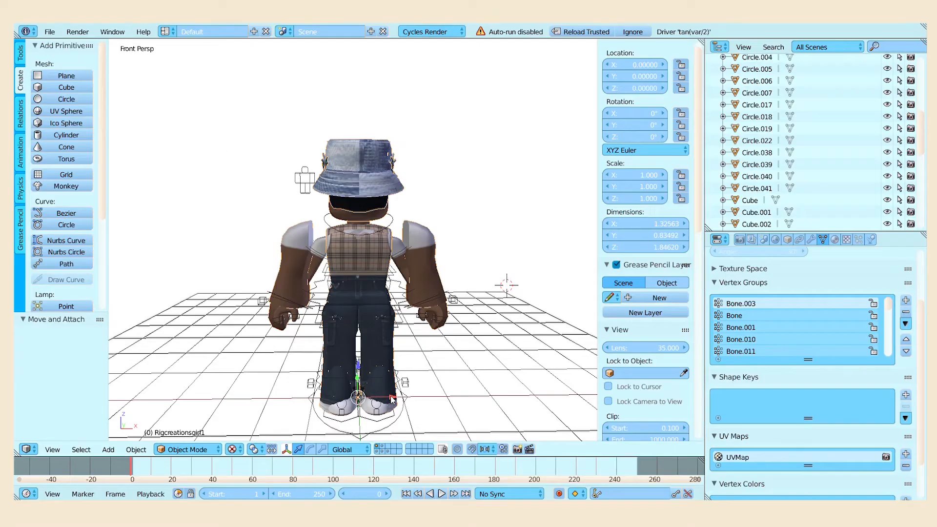
key("g")
left_click(569, 360)
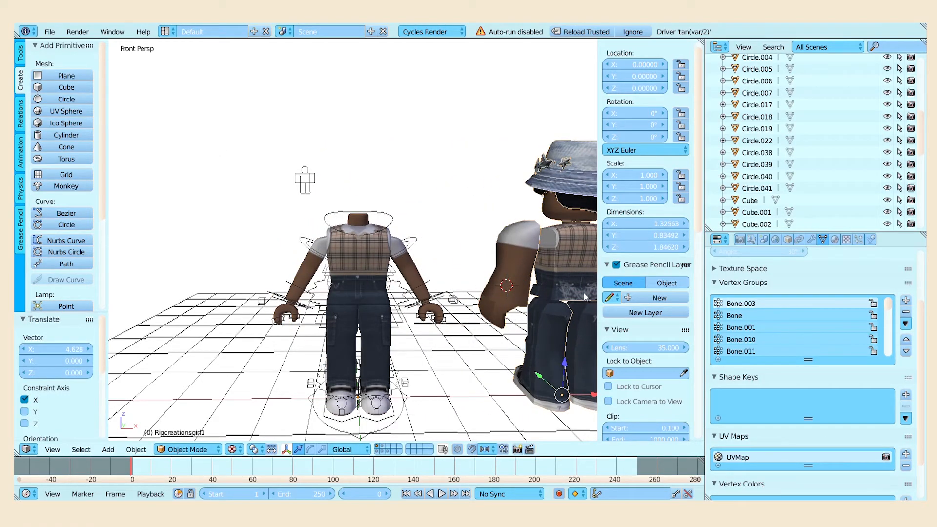
Delete the imported avatar's right arm and torso, leaving the rig's own body untouched.
key("shift+f")
key("w")
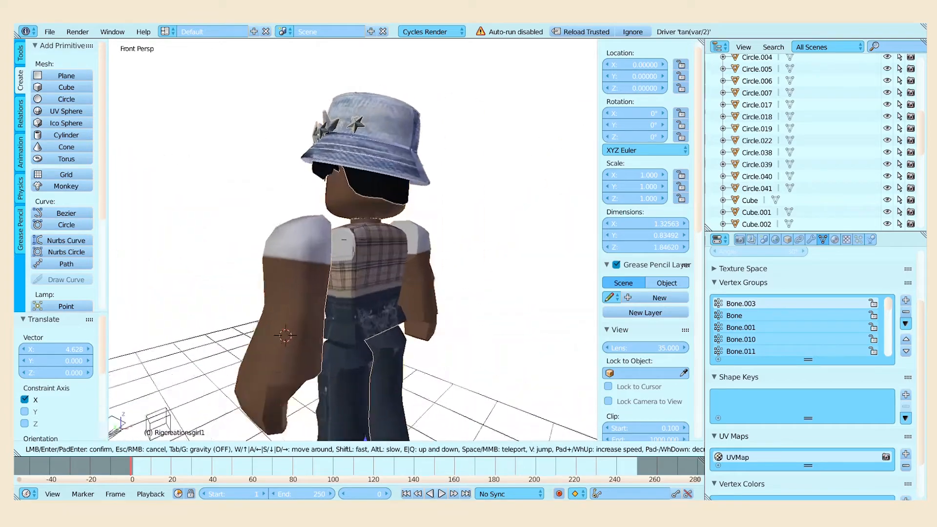
key("w")
key("a")
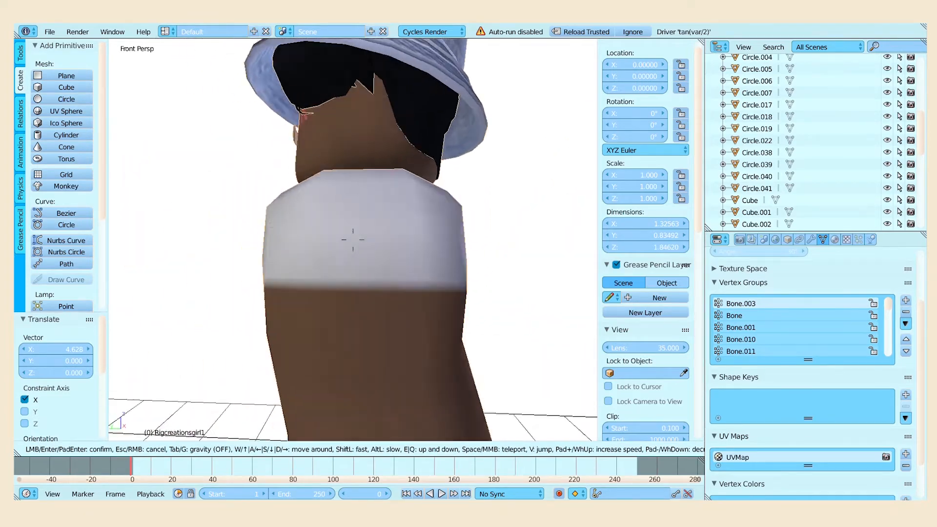
key("s")
left_click(345, 239)
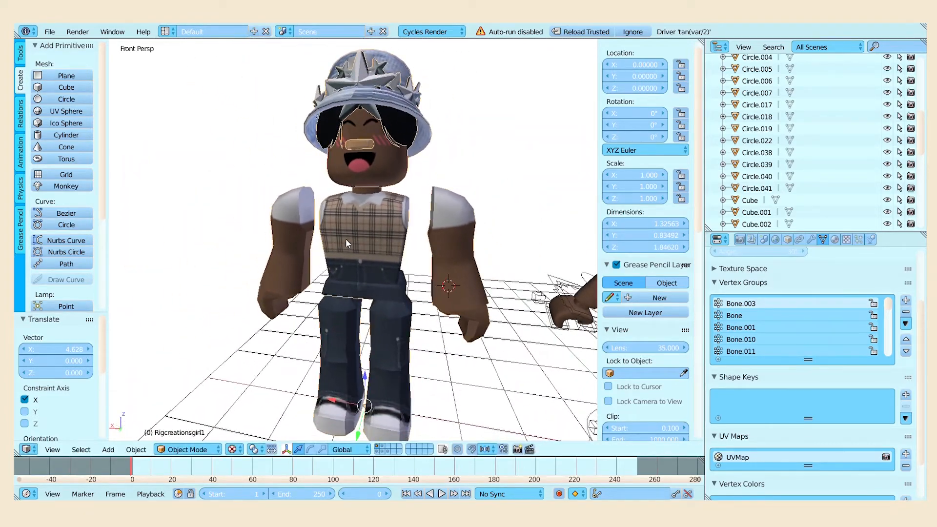
right_click(288, 215)
key("Delete")
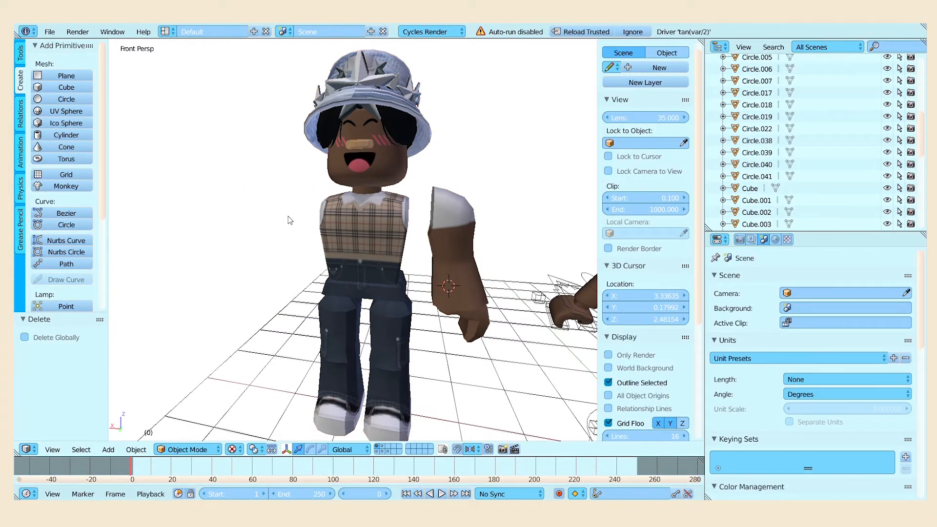
right_click(379, 257)
key("x")
left_click(379, 258)
Delete both legs and the remaining arm of the imported avatar, keeping only its head and accessories.
right_click(373, 342)
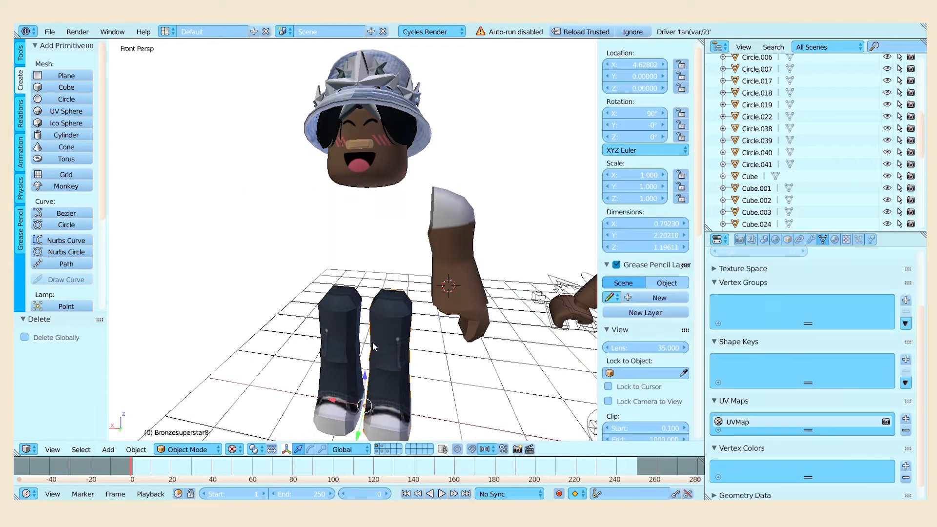
key("x")
left_click(373, 341)
right_click(338, 333)
key("x")
left_click(338, 332)
right_click(453, 203)
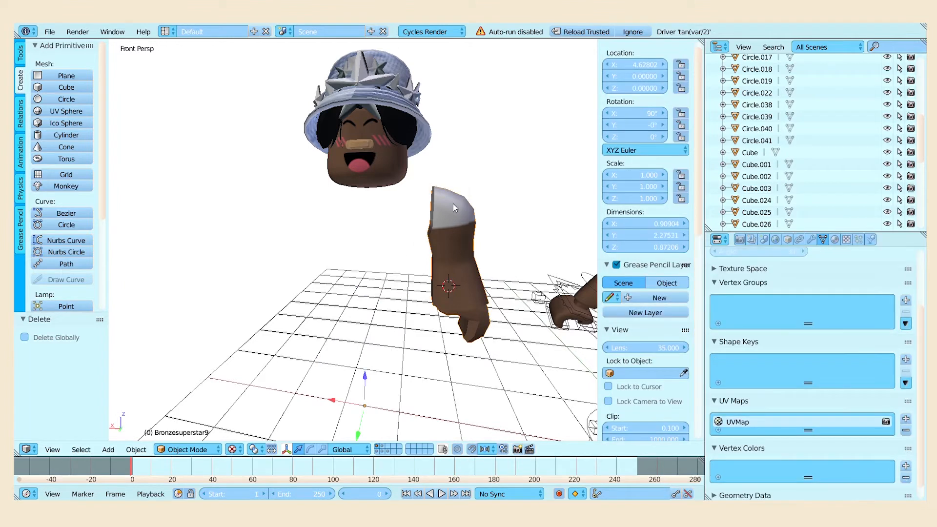
key("x")
left_click(451, 203)
Select all the avatar's floating head, hair, hat and face accessory pieces, with the head as the active object.
key("shift+f")
key("s")
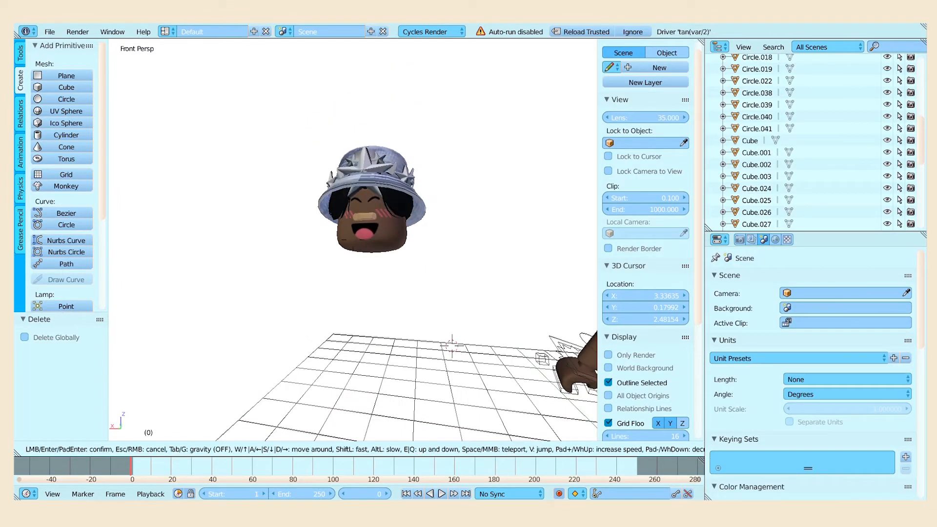
left_click(353, 240)
key("b")
left_click_drag(267, 142, 451, 395)
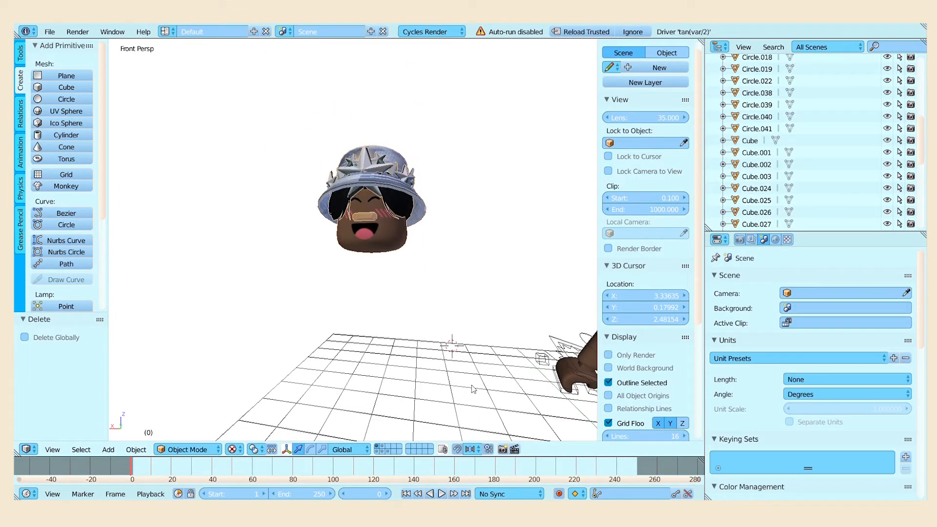
key("shift+f")
left_click(353, 240)
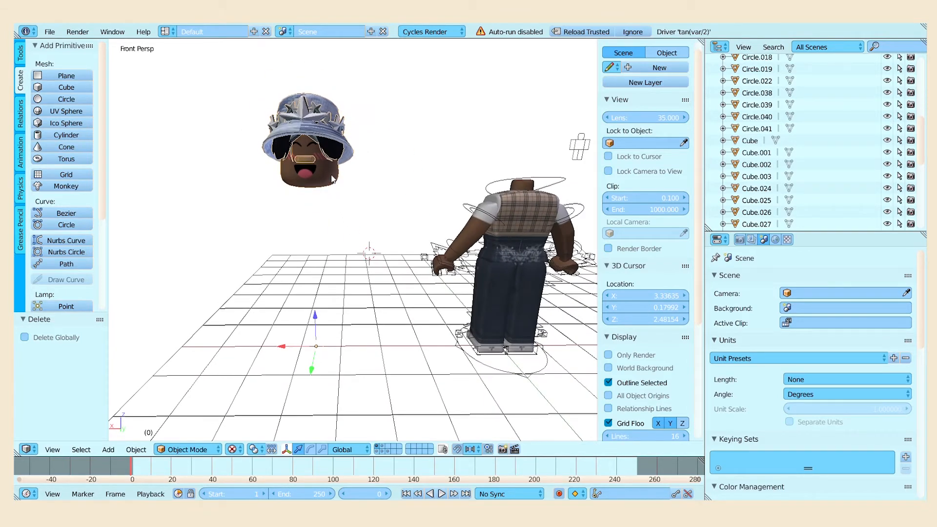
right_click(336, 173)
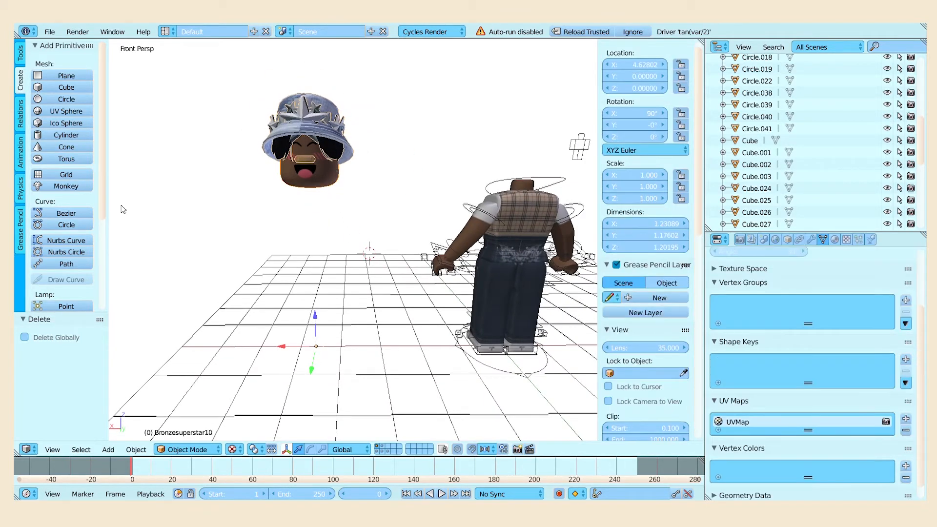
Set the selected pieces' origin to their geometry and join the head and accessories into one object.
left_click(20, 53)
left_click(62, 196)
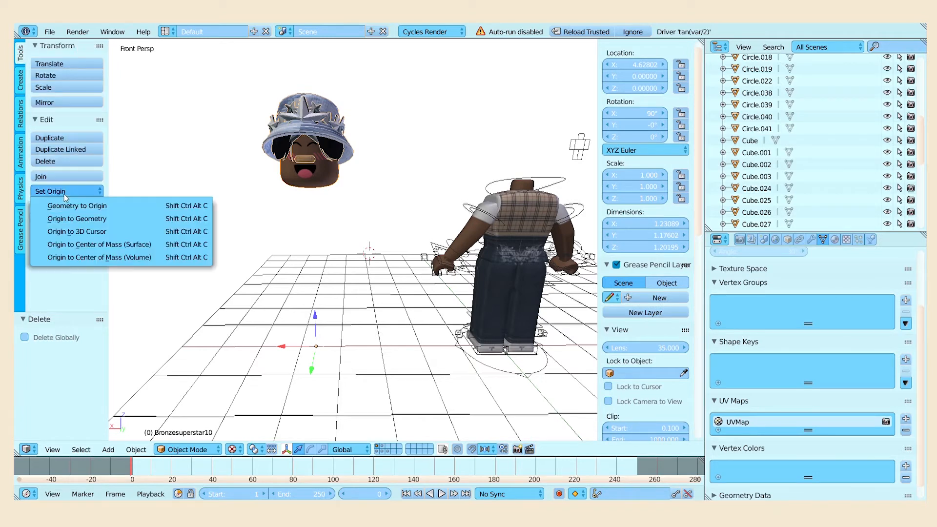
left_click(74, 221)
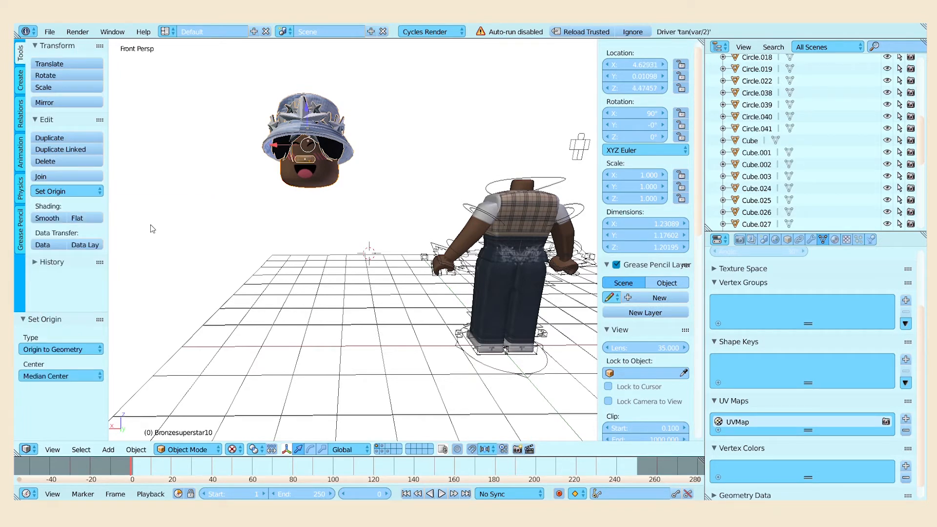
left_click(89, 178)
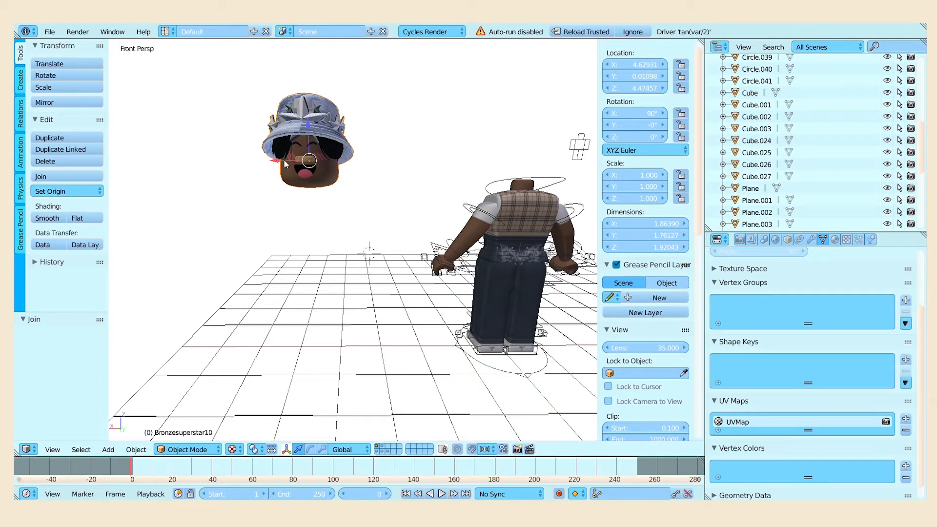
Move the joined head -4.62 units along X, onto the rig's neck.
key("g")
key("x")
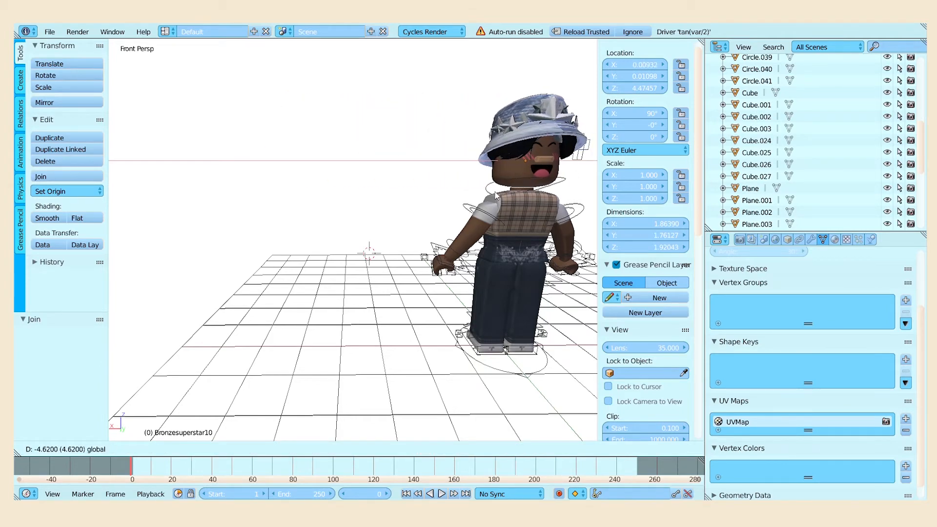
left_click(495, 195)
Set the head's Z rotation to 180° so the face points the same way as the front of the body.
key("shift+f")
key("w")
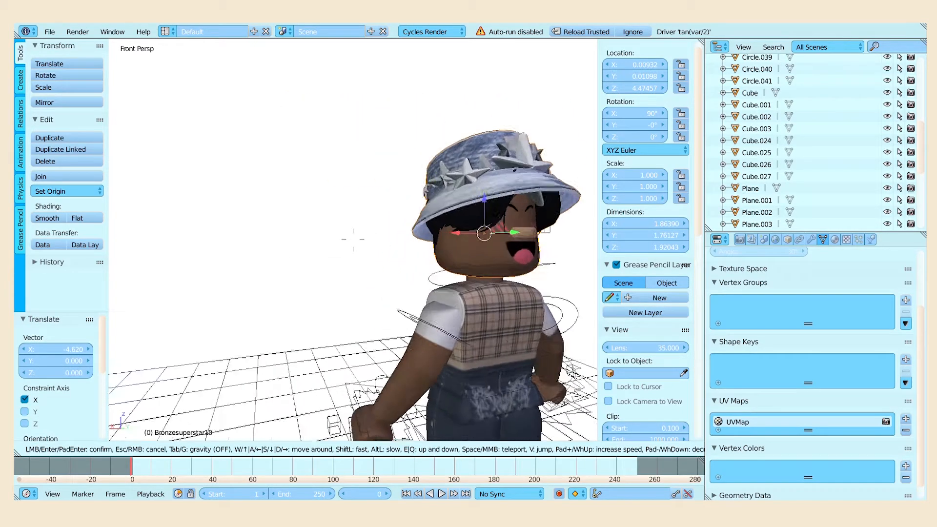
key("s")
key("d")
key("w")
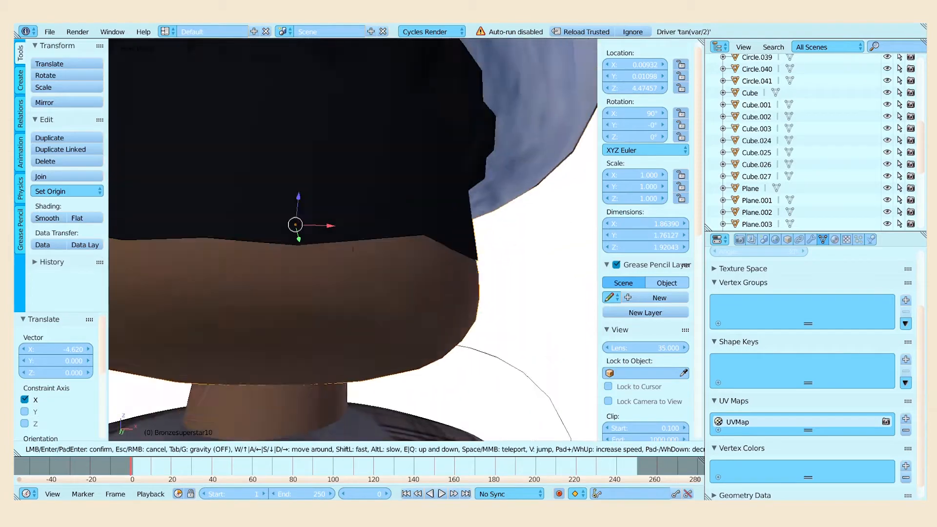
key("s")
key("w")
key("s")
left_click(533, 75)
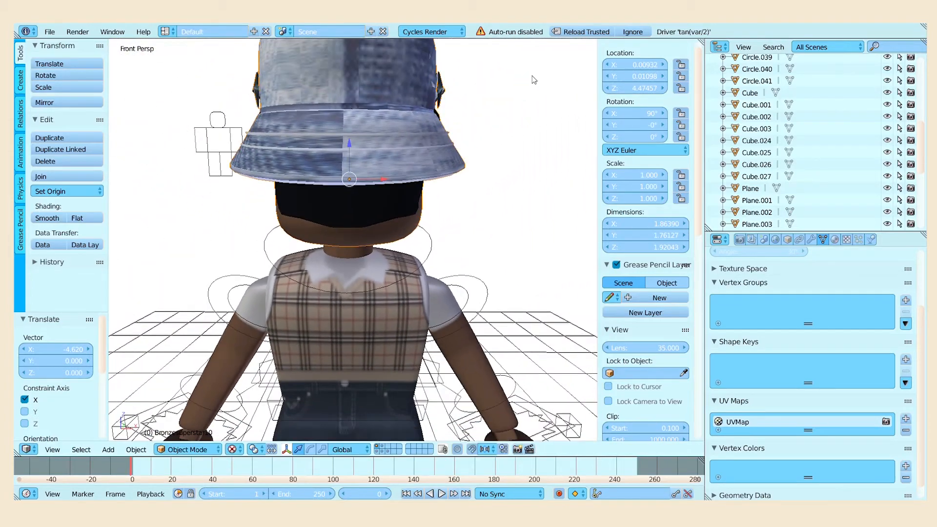
left_click(637, 139)
key("BackSpace")
key("Return")
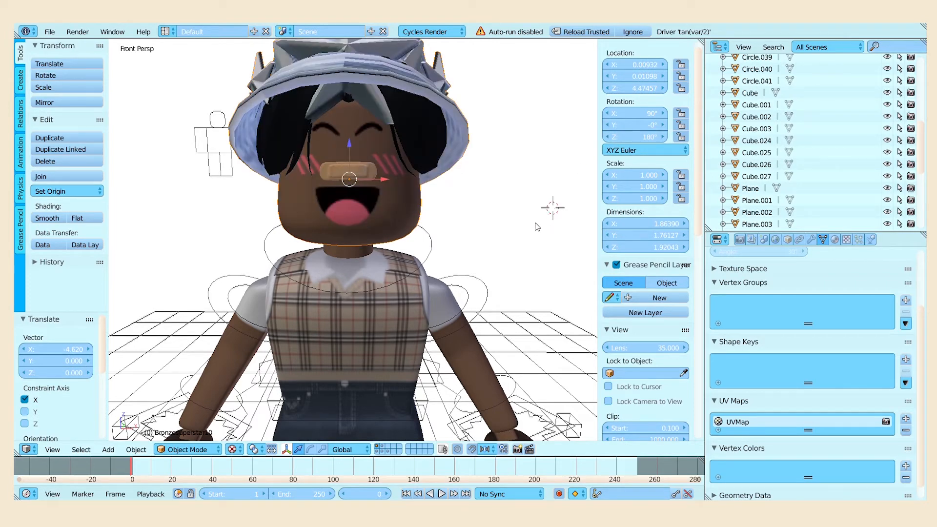
Lower the head by 0.021 units along Z so that it sits on the neck.
key("shift+f")
key("w")
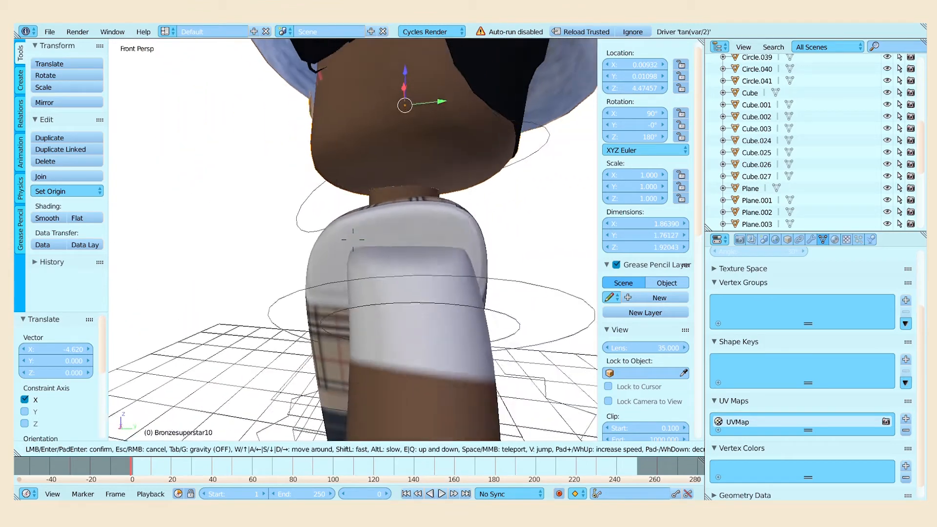
key("s")
left_click(362, 200)
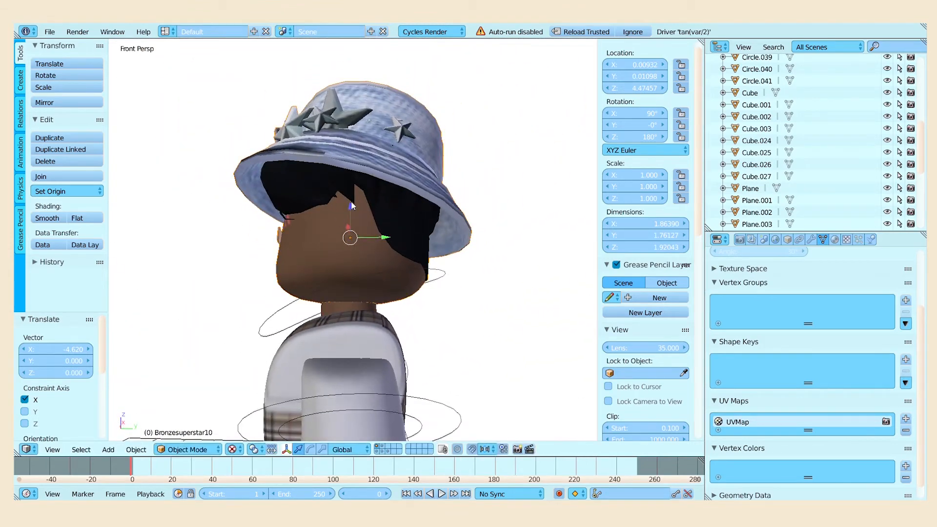
key("g")
key("z")
left_click(352, 204)
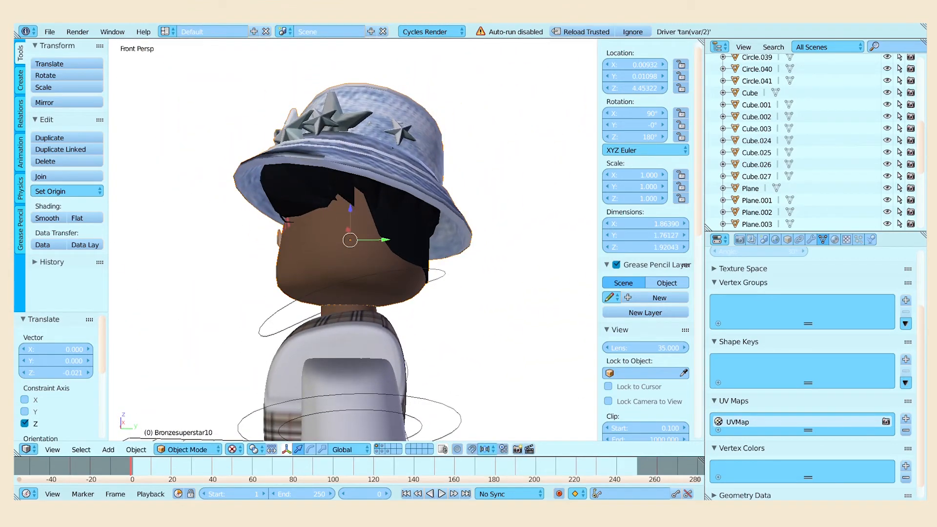
Examine the assembled character from the side and the front to check how the head fits the rig.
key("shift+f")
key("w")
key("a")
key("s")
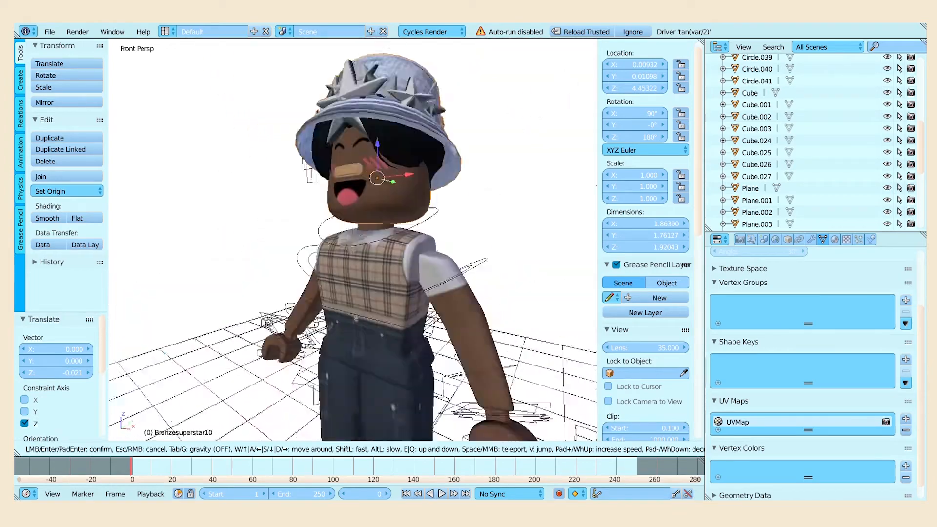
key("w")
key("s")
key("s")
key("w")
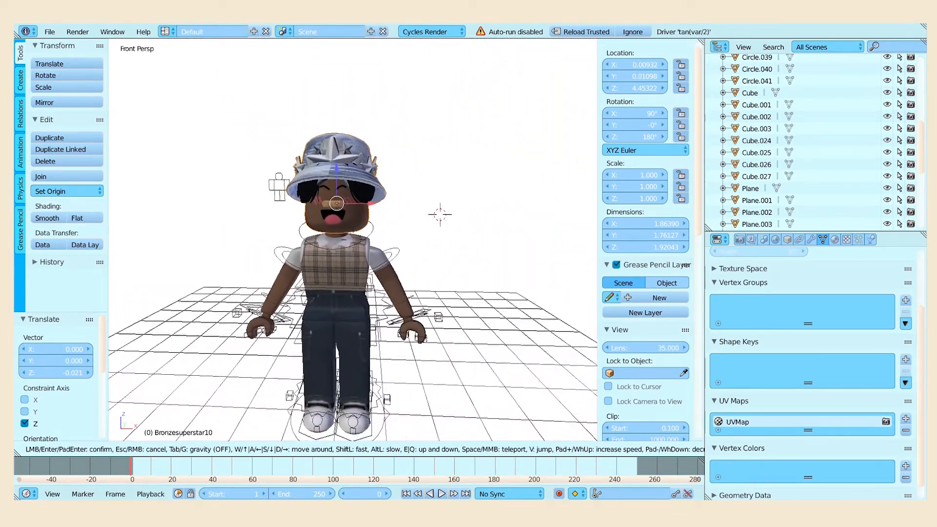
key("s")
key("w")
key("s")
left_click(353, 240)
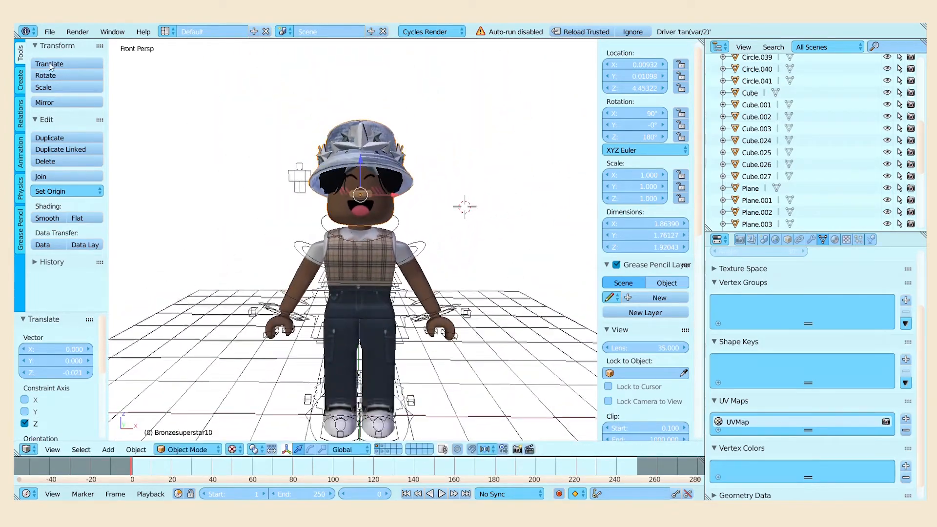
Import the bedroom scene as a Wavefront (.obj) file from the folder of saved room models.
left_click(50, 32)
mouse_move(128, 262)
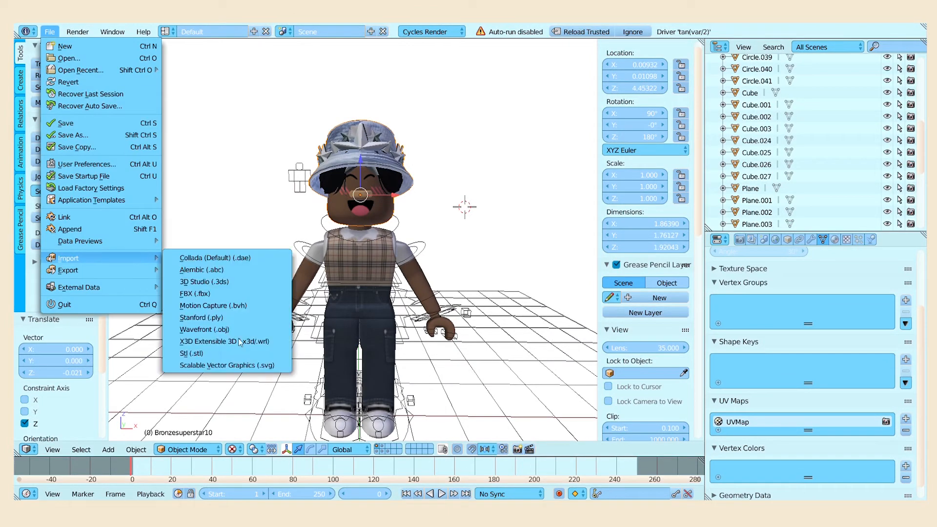
left_click(209, 329)
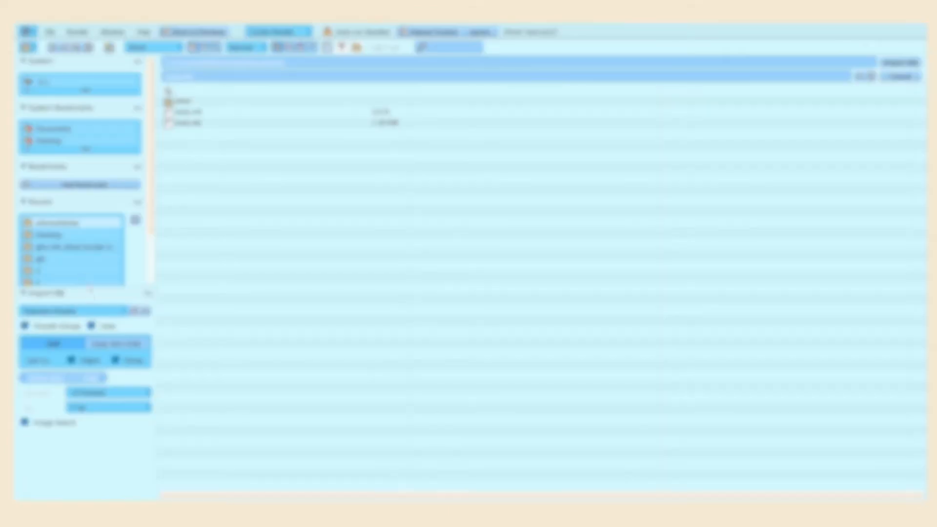
left_click(75, 259)
scroll(508, 156, "down", 5)
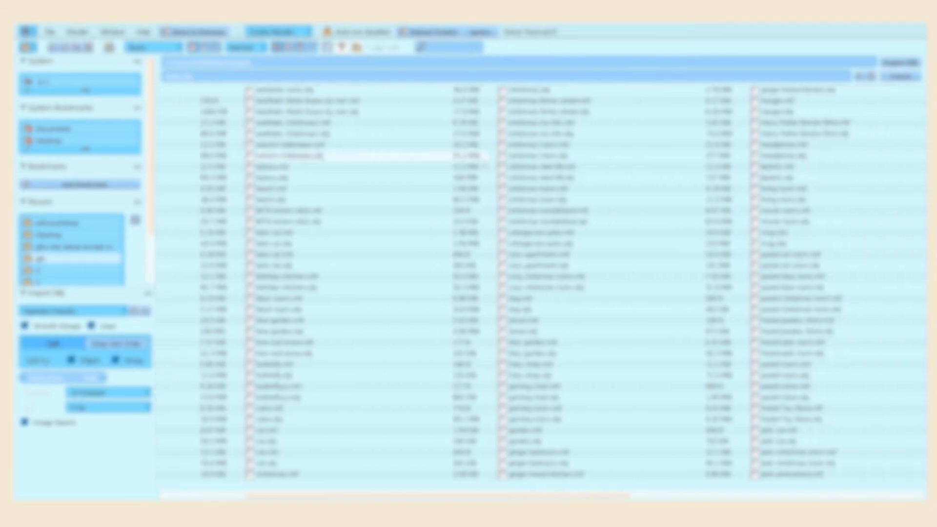
scroll(482, 158, "down", 5)
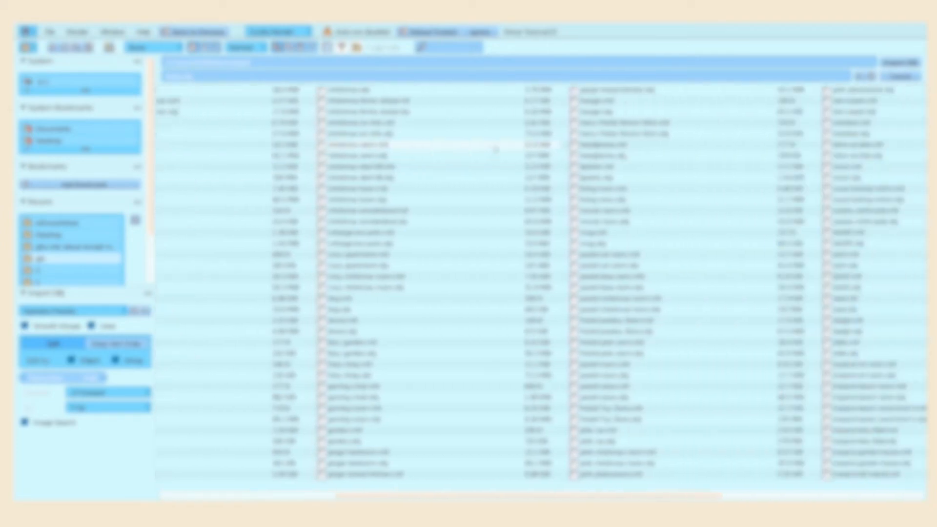
scroll(485, 166, "down", 5)
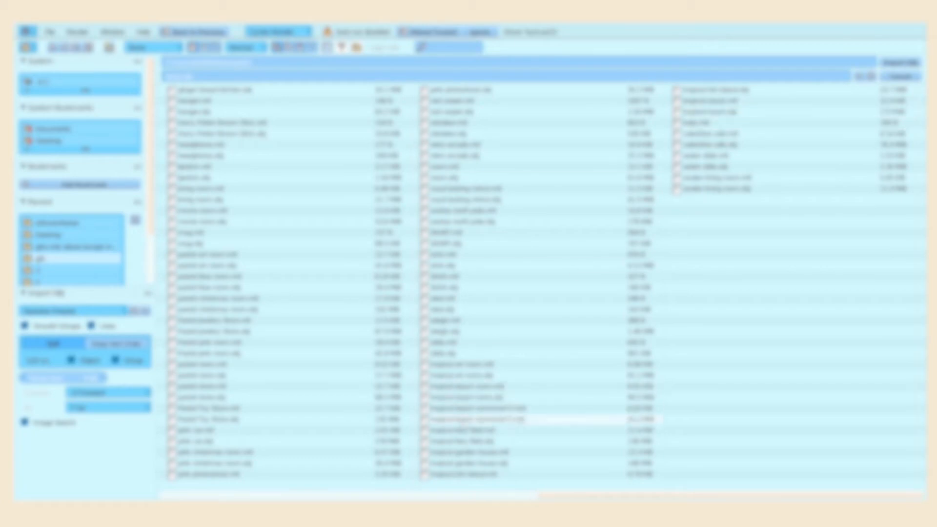
left_click(484, 419)
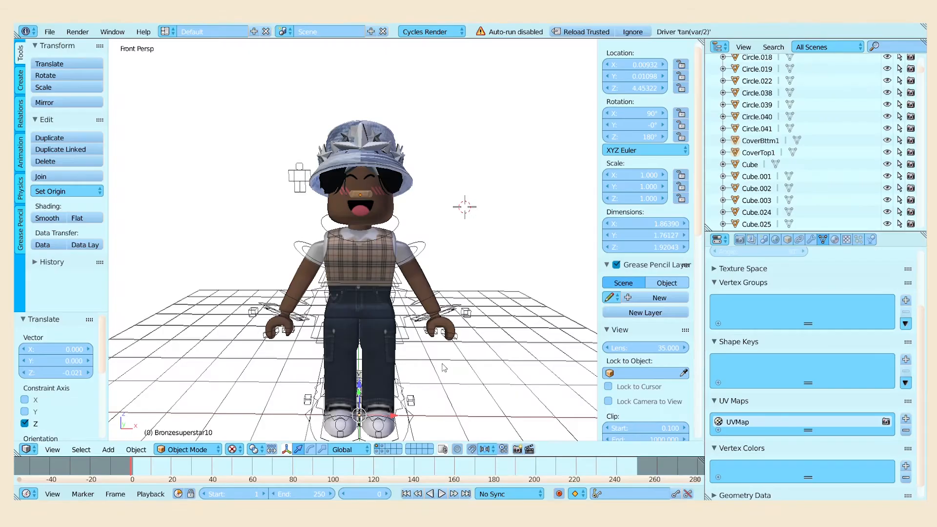
Examine the imported bedroom's position relative to the character, its furniture, walls and ceiling.
key("s")
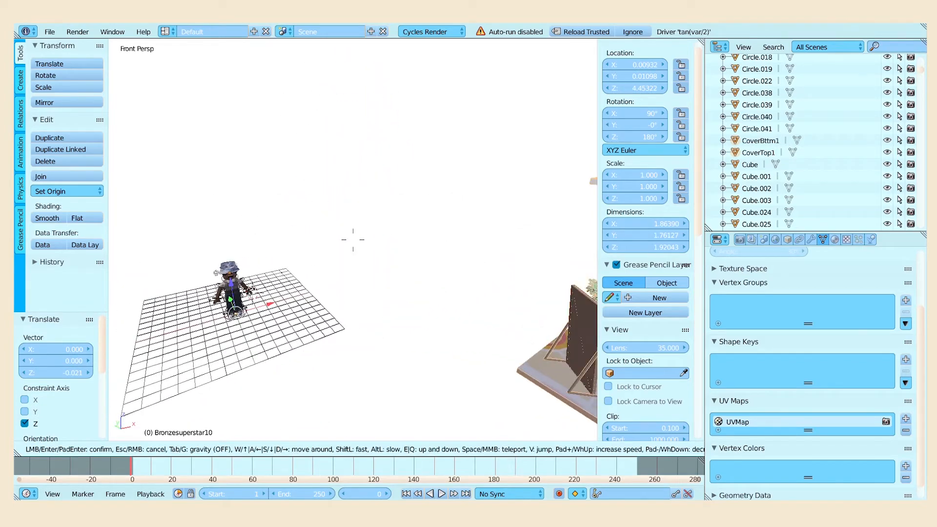
key("w")
key("w")
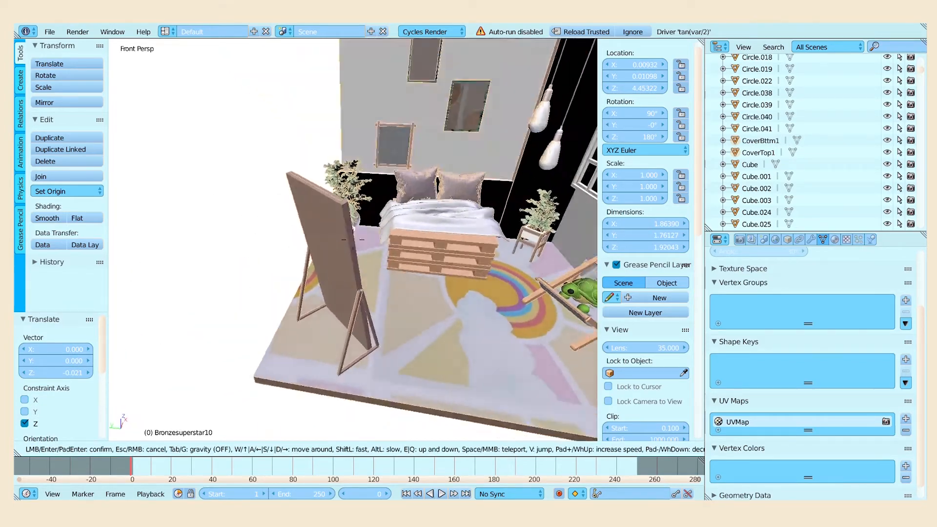
key("w")
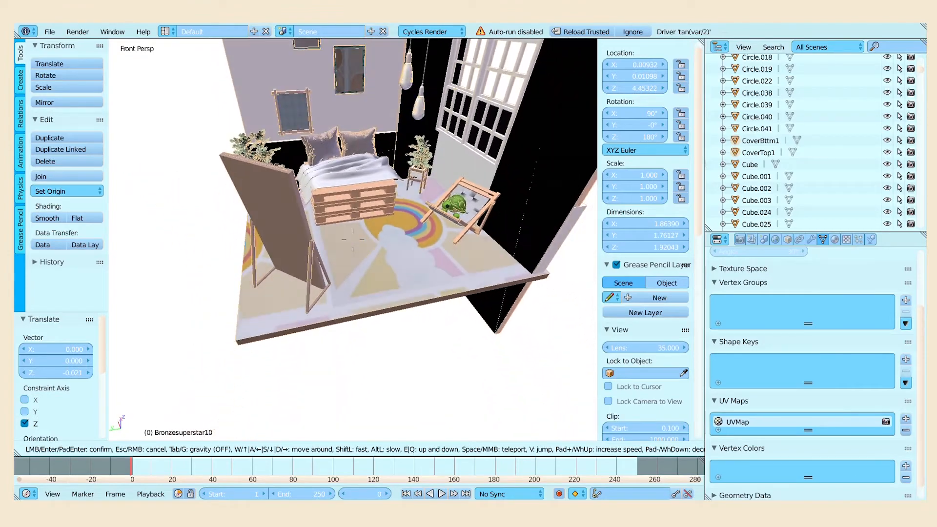
key("s")
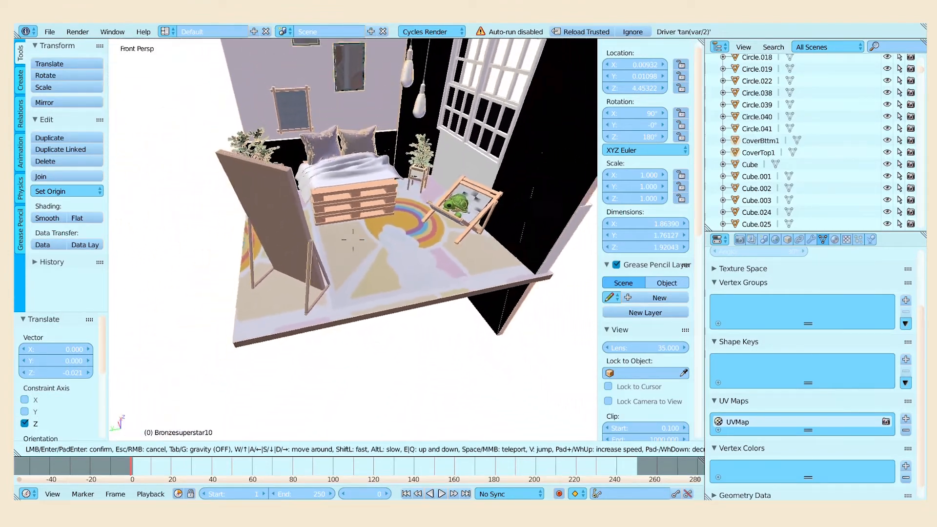
left_click(297, 370)
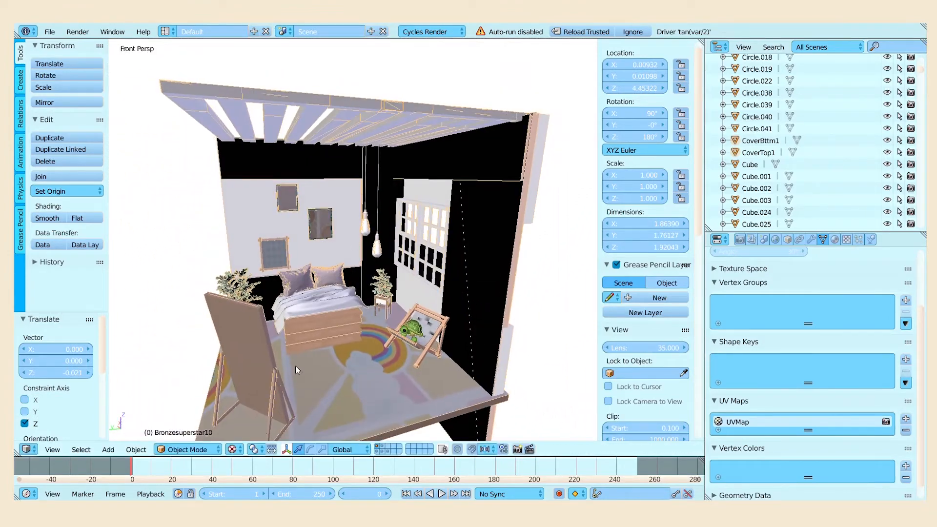
Preview the imported bedroom in rendered shading and return the viewport to textured shading.
left_click(234, 449)
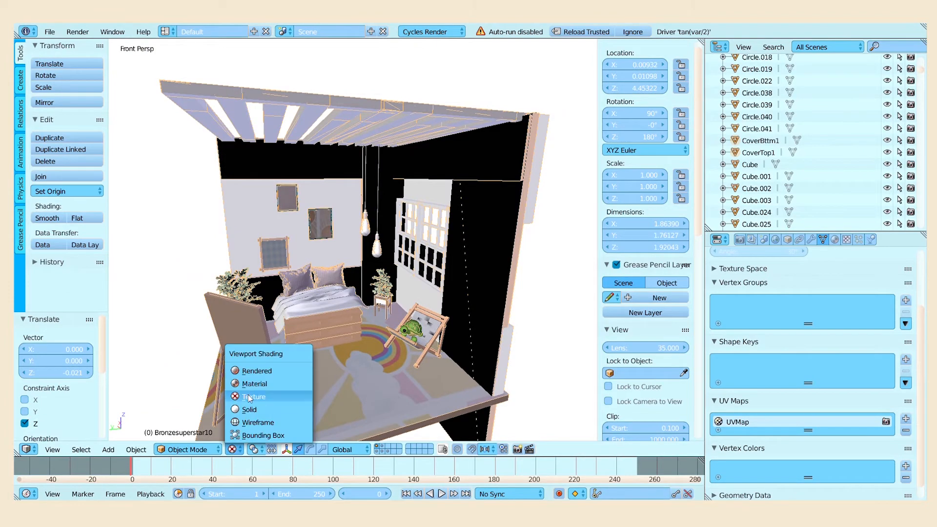
left_click(257, 371)
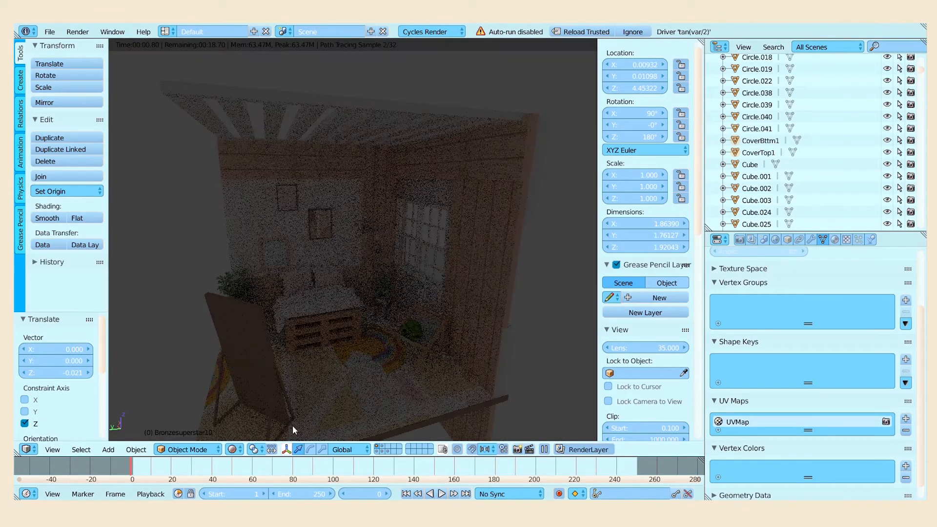
left_click(233, 449)
left_click(292, 401)
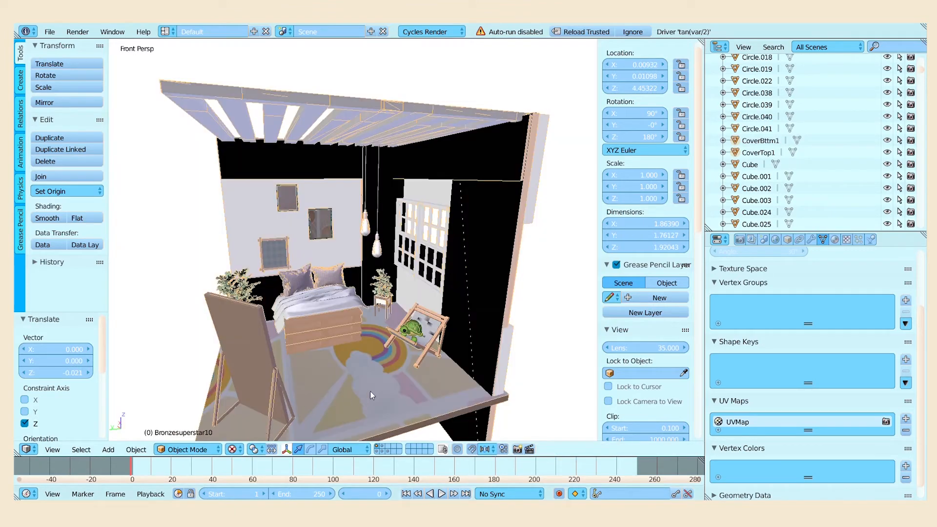
Set the bedroom parts' origins to their geometry and move the room 29.929 units along Y and -20.594 units along X.
left_click(48, 191)
left_click(54, 221)
key("shift+f")
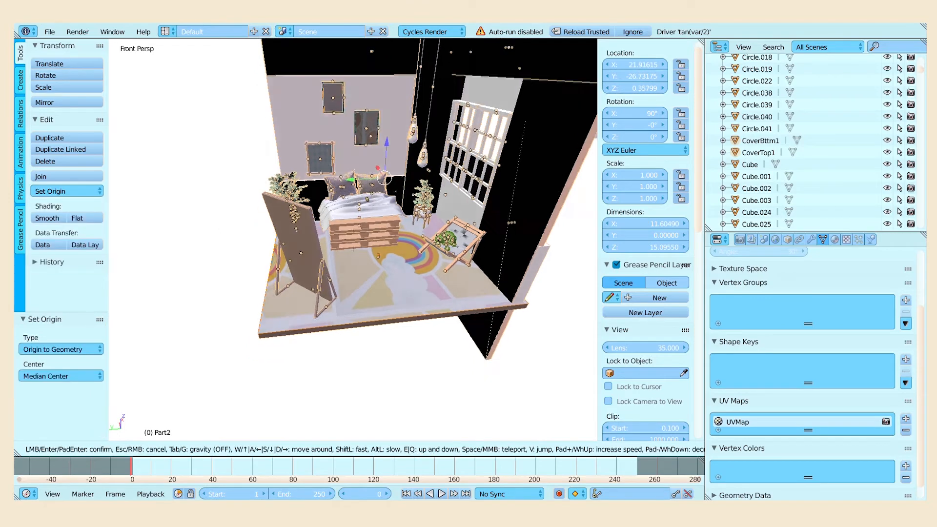
key("s")
left_click(355, 245)
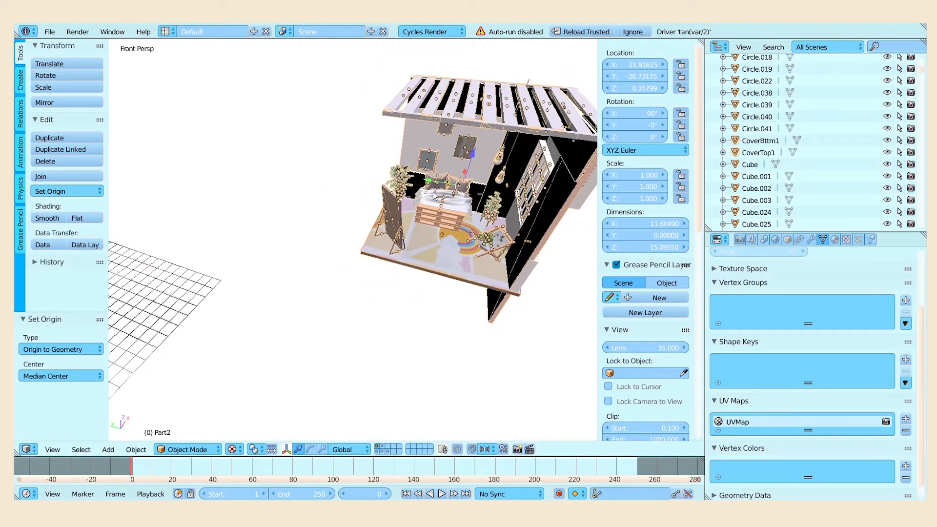
key("g")
key("y")
left_click(264, 173)
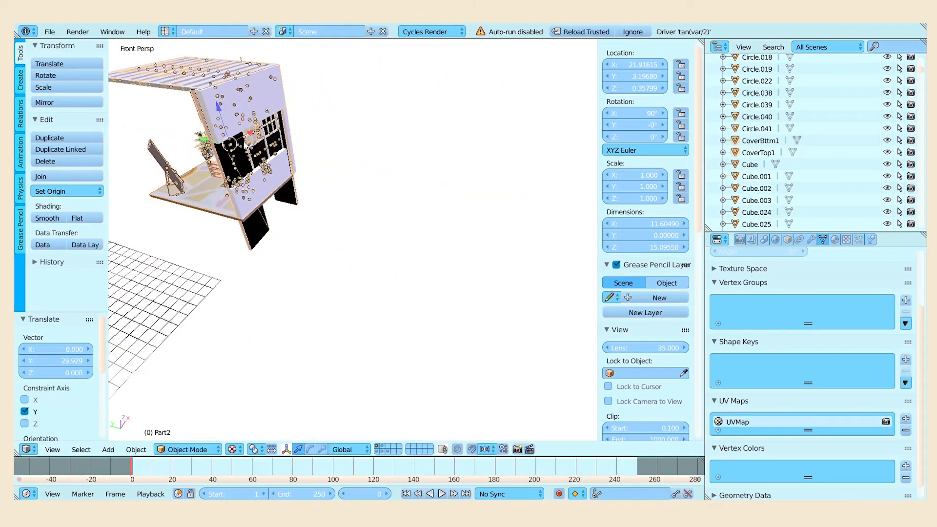
key("g")
key("x")
left_click(148, 276)
Shift the bedroom along Z and Y to Z -0.02369 and Y 0.22048 so the character stands on its floor.
key("shift+f")
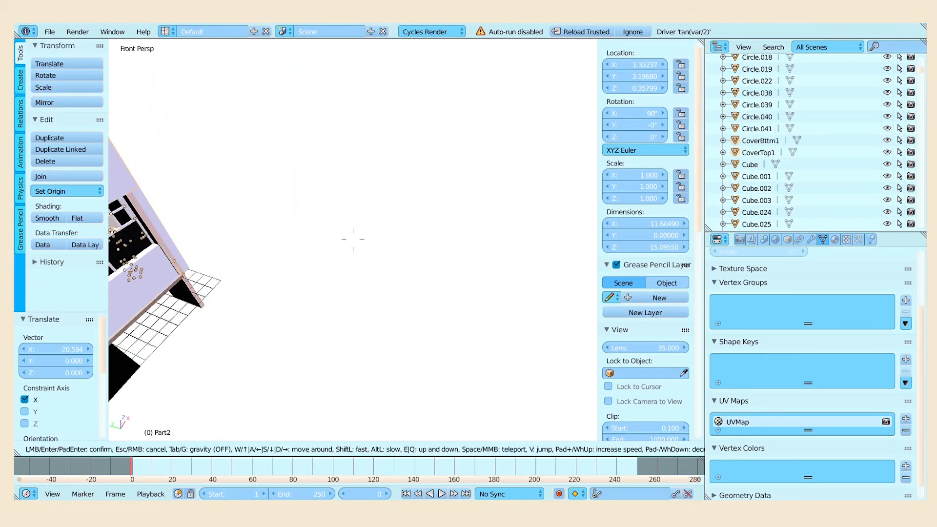
key("w")
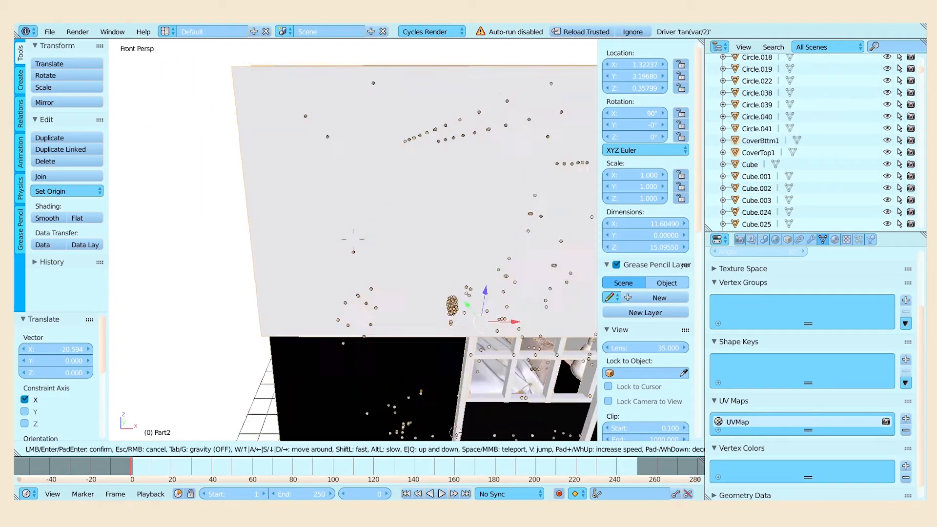
key("w")
key("s")
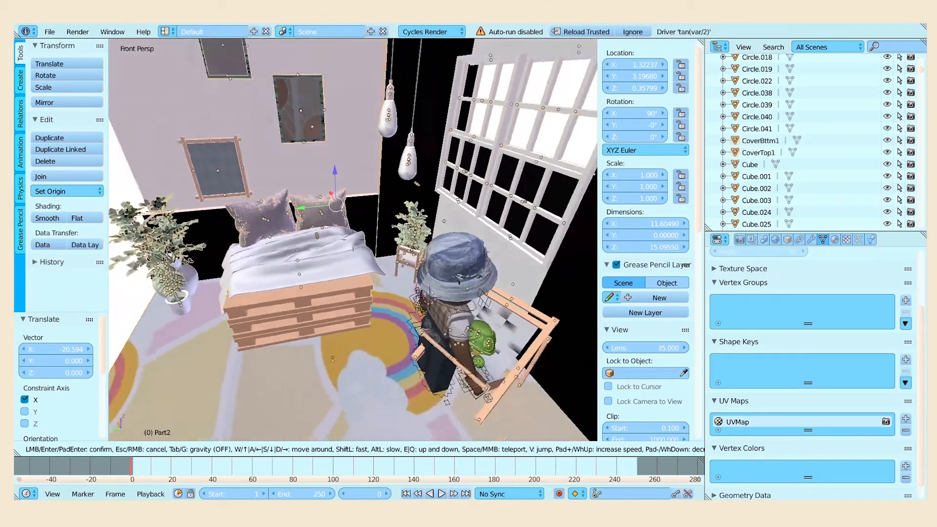
left_click(356, 212)
key("g")
key("z")
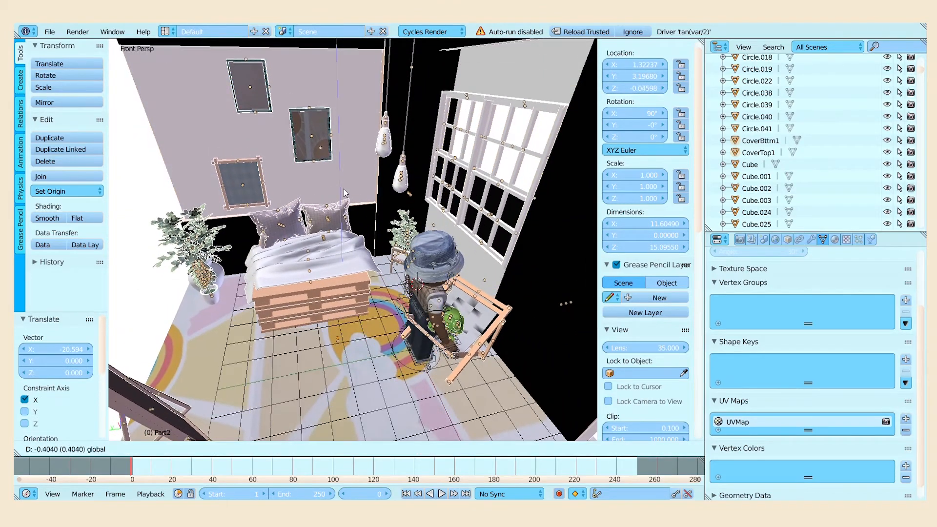
left_click(307, 262)
left_click_drag(315, 221, 400, 183)
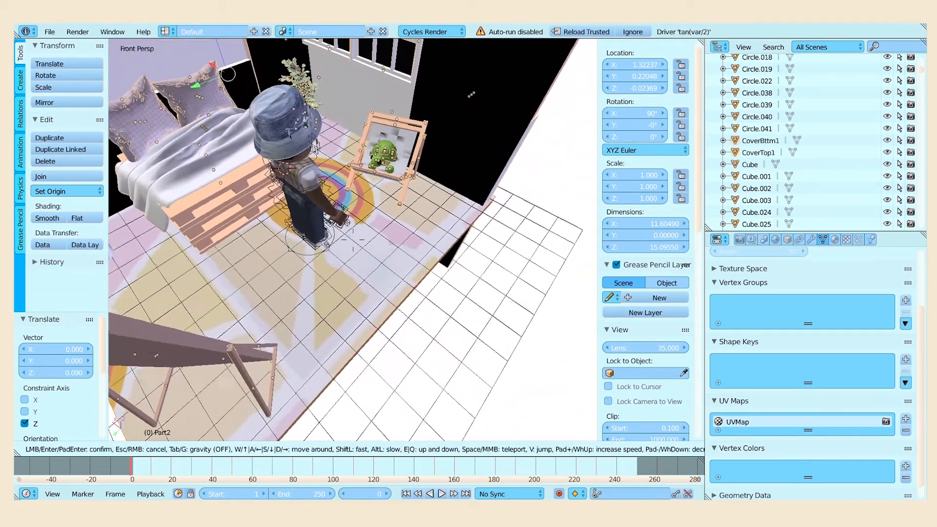
Examine the character standing in the bedroom from the front, the side and above, including the feet's contact with the floor.
key("w")
key("w")
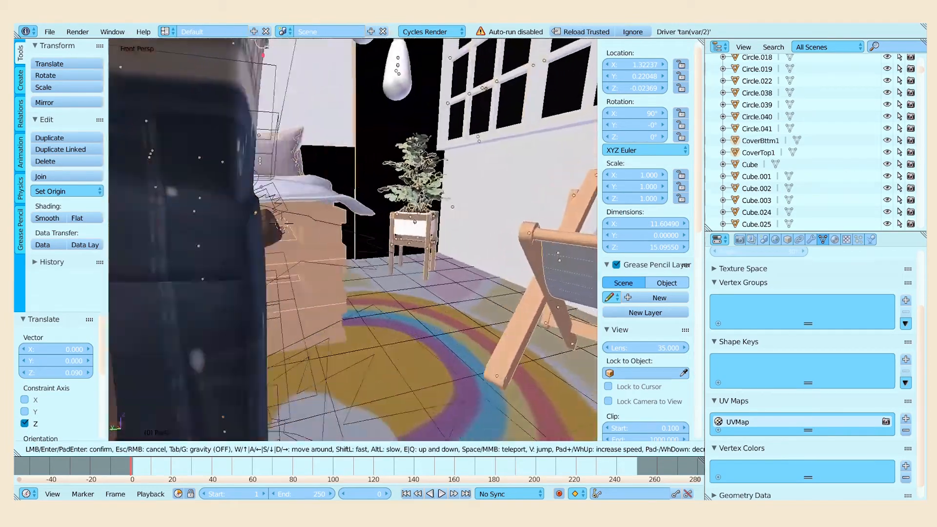
key("s")
key("w")
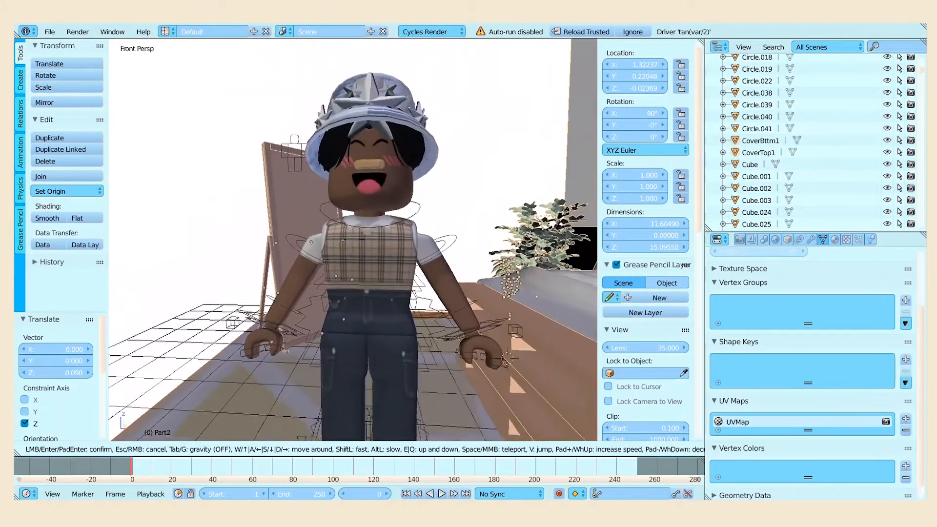
key("w")
key("s")
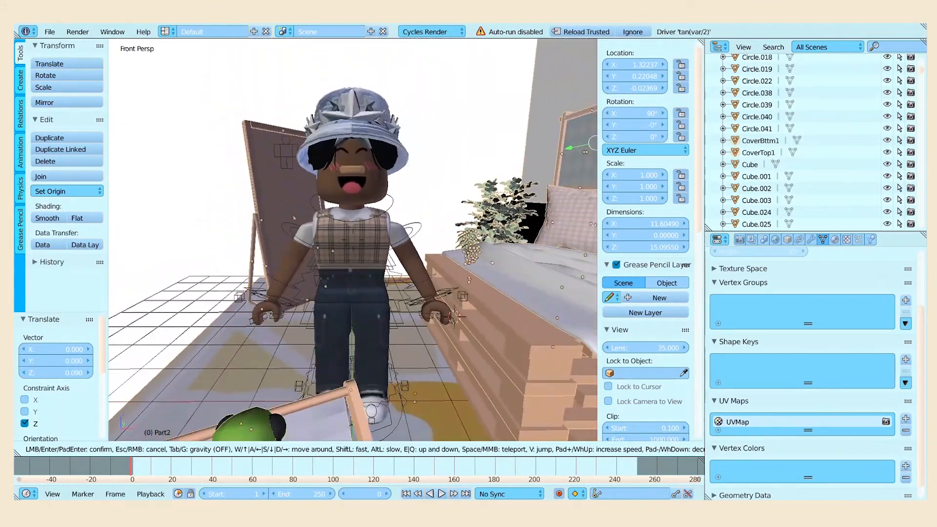
key("w")
key("s")
key("a")
key("w")
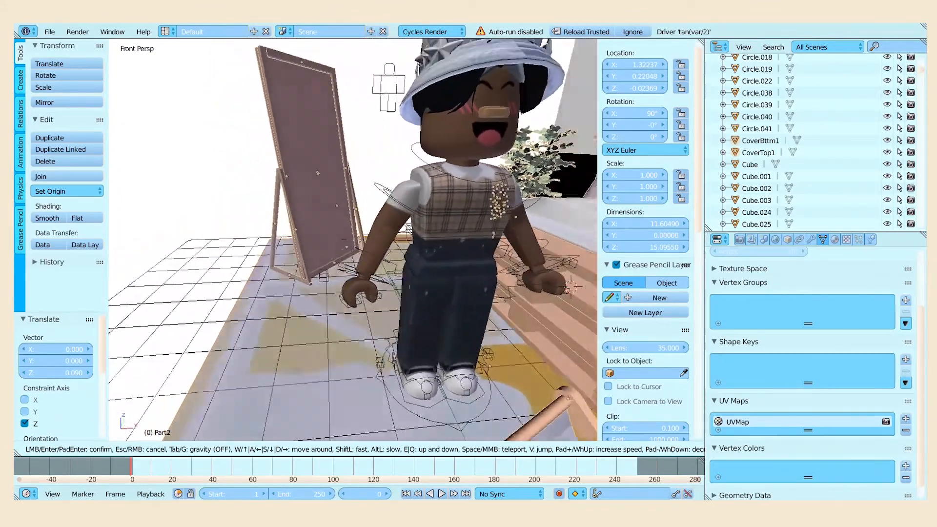
key("s")
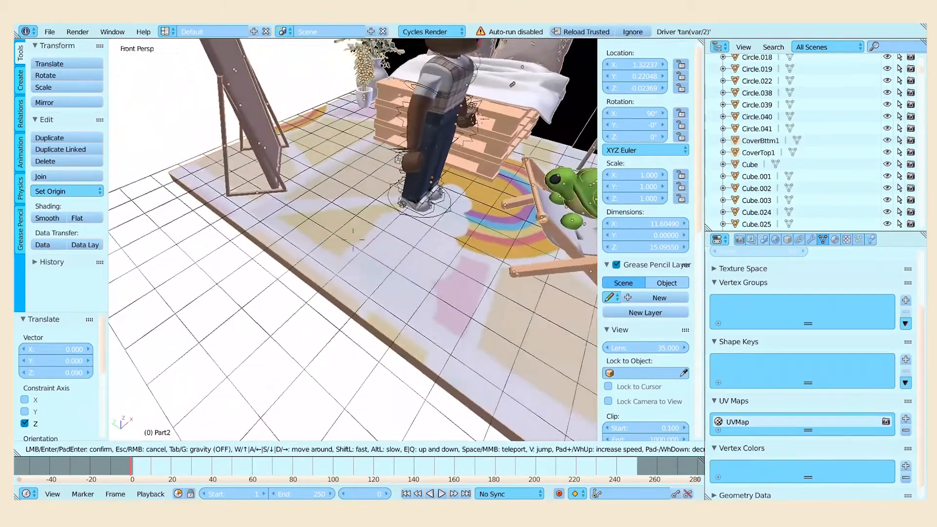
key("w")
key("s")
key("w")
key("s")
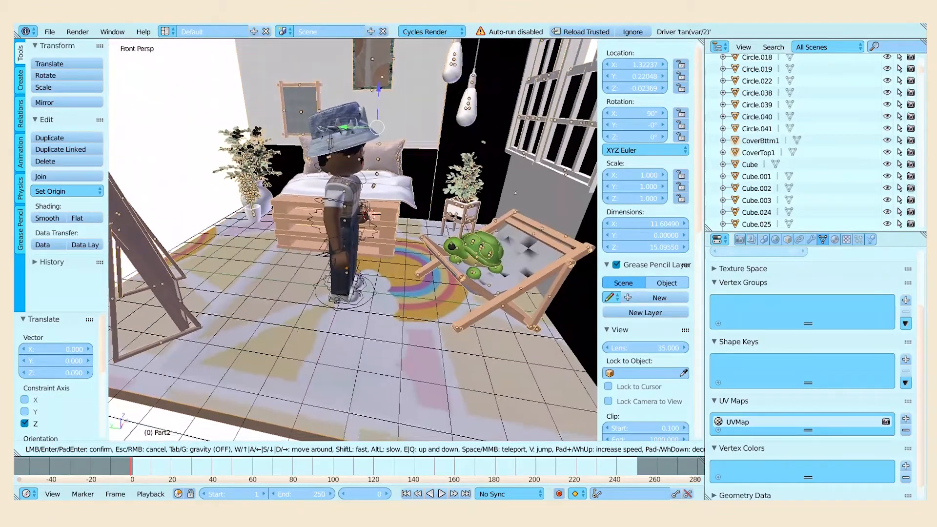
left_click(353, 239)
Delete the patterned rug surface that covers the bedroom floor.
right_click(268, 355)
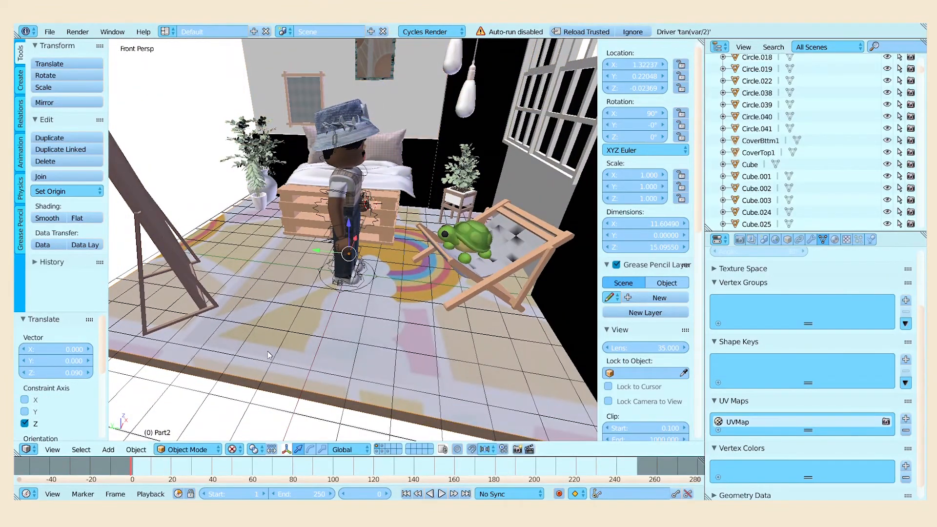
key("Delete")
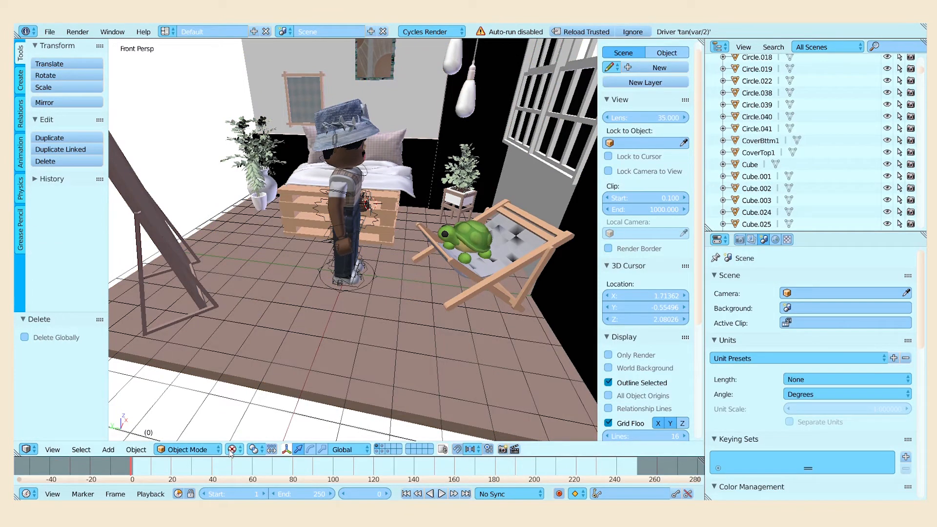
Check the bare wooden floor and the character in rendered shading, returning to textured shading.
left_click(231, 453)
left_click(265, 372)
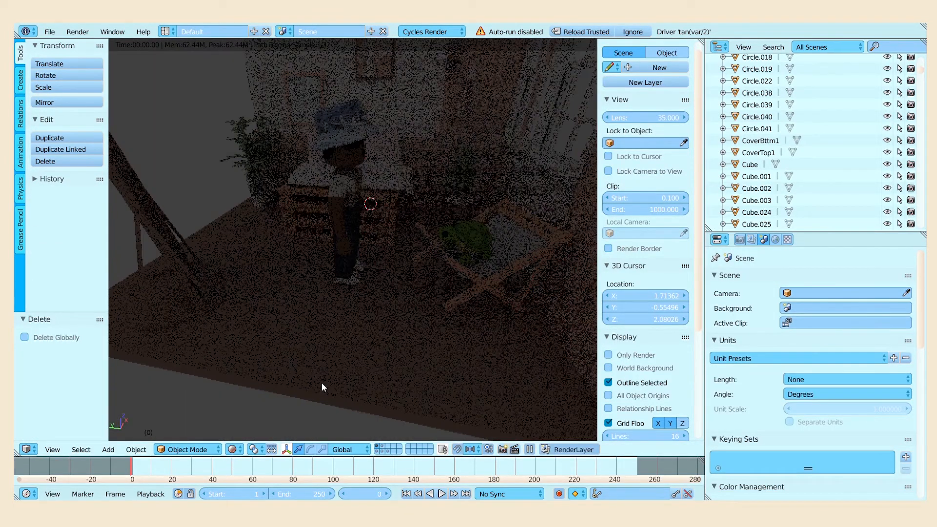
left_click(233, 450)
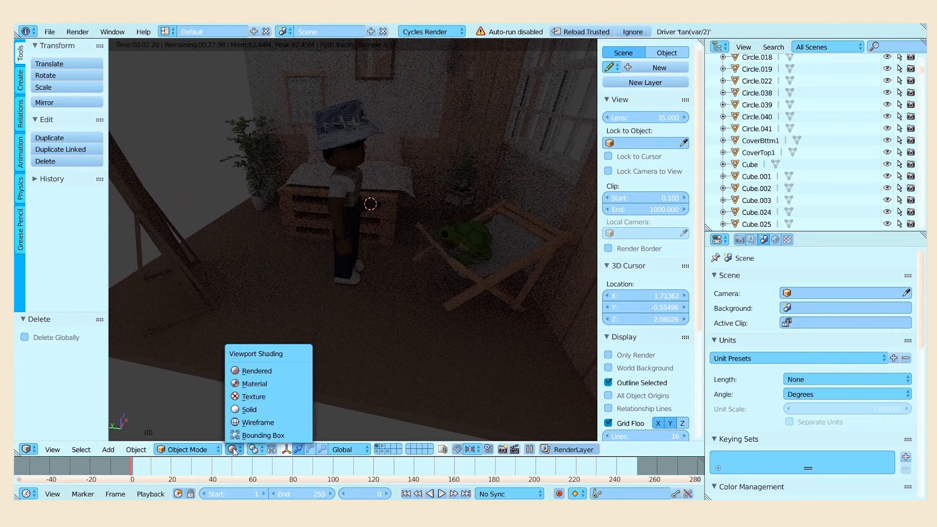
left_click(258, 398)
Select the character's rig and rotate its leg bones into a seated pose with one leg crossed over the other.
left_click(330, 246)
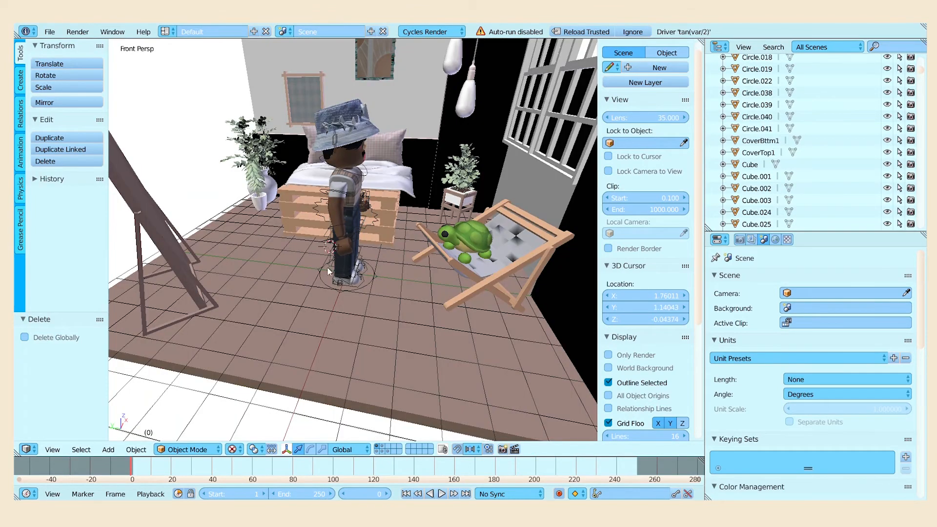
key("shift+f")
key("w")
left_click(352, 260)
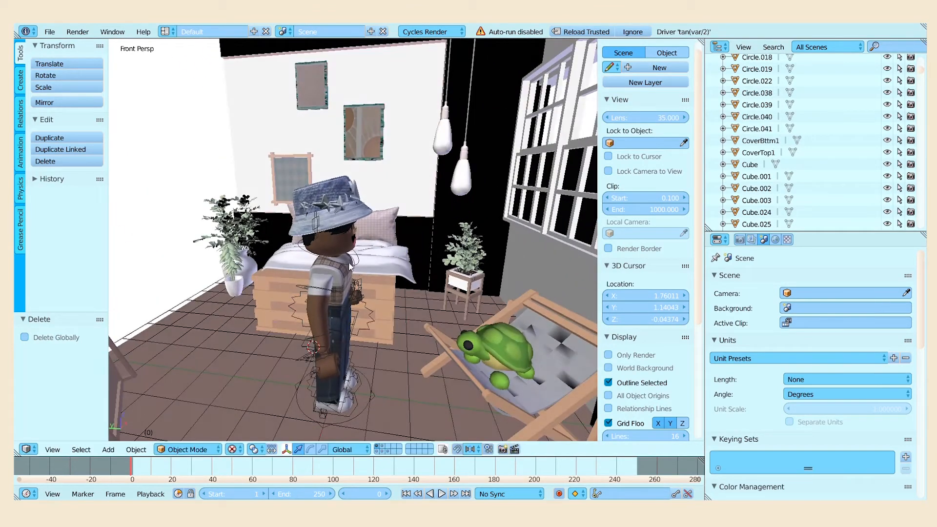
right_click(352, 258)
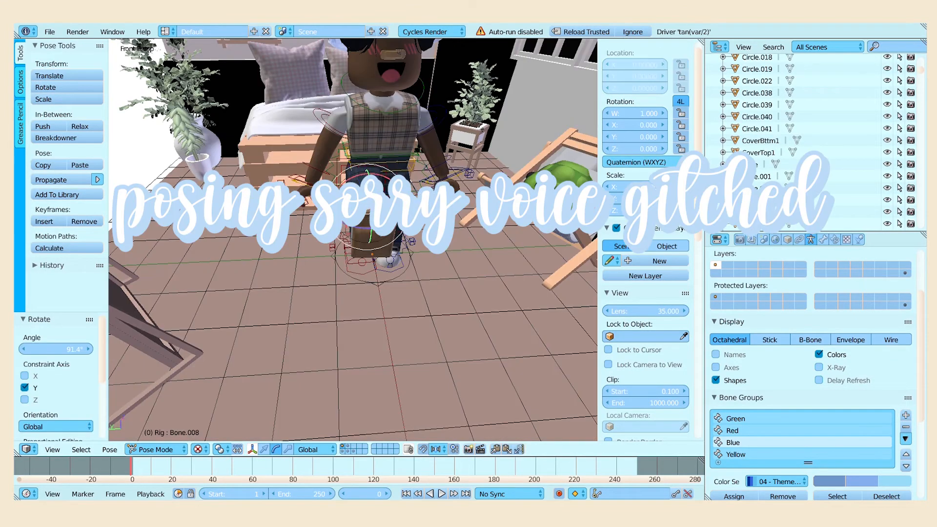
key("r")
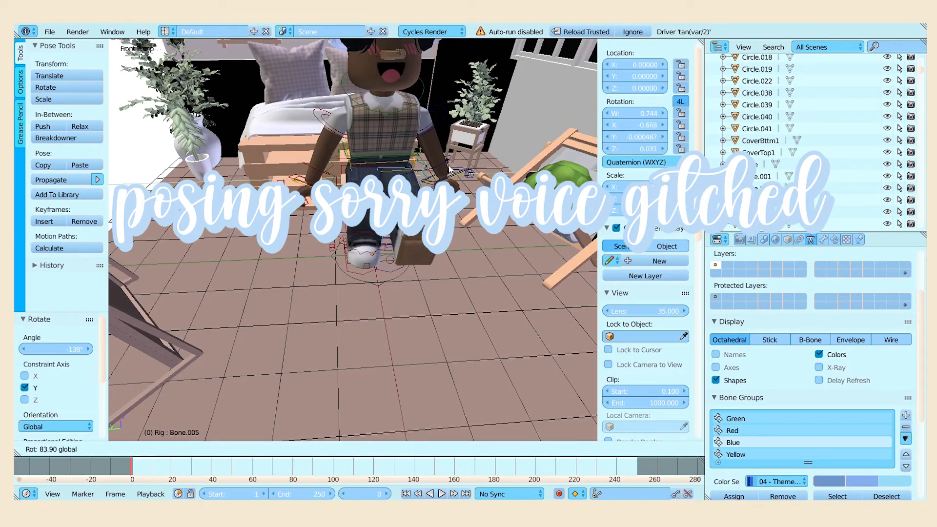
left_click_drag(450, 169, 450, 172)
right_click(410, 215)
left_click_drag(415, 235, 402, 272)
right_click(363, 196)
left_click_drag(364, 195, 436, 160)
Rotate the rig's arm bones so both elbows bend and the hands meet in front of the chest.
right_click(412, 150)
right_click(324, 139)
left_click_drag(334, 132, 323, 121)
right_click(332, 119)
left_click_drag(342, 113, 341, 141)
right_click(410, 156)
key("shift+f")
key("w")
left_click(354, 242)
right_click(398, 215)
left_click_drag(400, 215, 238, 181)
right_click(374, 249)
left_click_drag(386, 240, 375, 224)
Refine the pose with a -4.41° bone rotation and select the rig's head bone.
right_click(303, 63)
key("shift+f")
left_click(337, 186)
left_click_drag(396, 127, 398, 134)
right_click(382, 279)
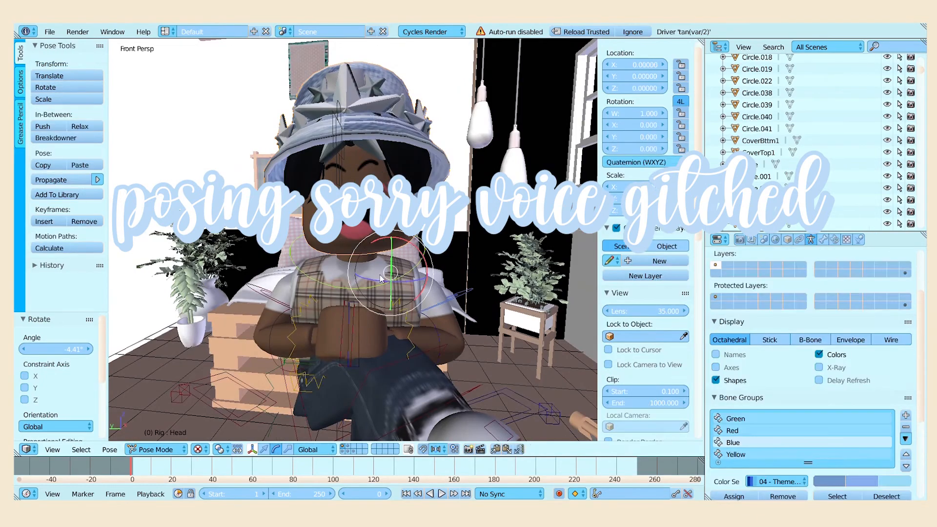
right_click(382, 280)
Move the posed character onto the foot end of the bed, finishing with a -0.071 unit shift along X.
key("shift+f")
left_click(373, 244)
left_click(298, 449)
left_click_drag(373, 251, 367, 210)
left_click_drag(365, 234, 322, 207)
key("shift+f")
key("w")
key("s")
left_click(353, 239)
Examine the seated character on the bed from the side and the front to find a good framing of the room.
key("shift+f")
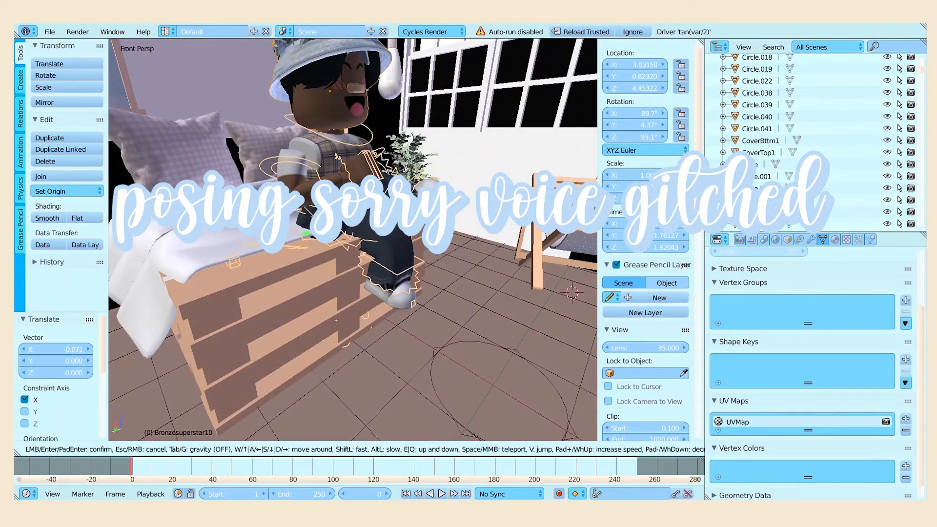
key("s")
key("w")
key("s")
key("w")
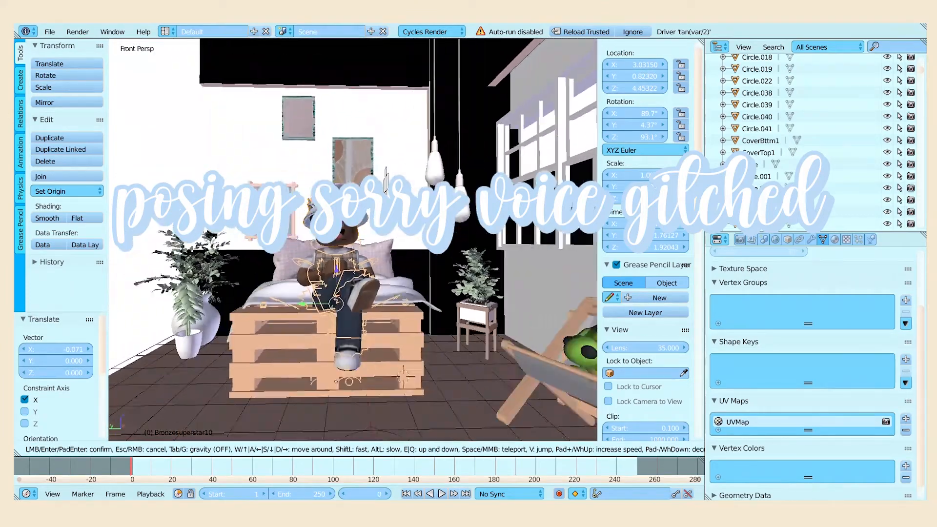
key("w")
key("s")
key("w")
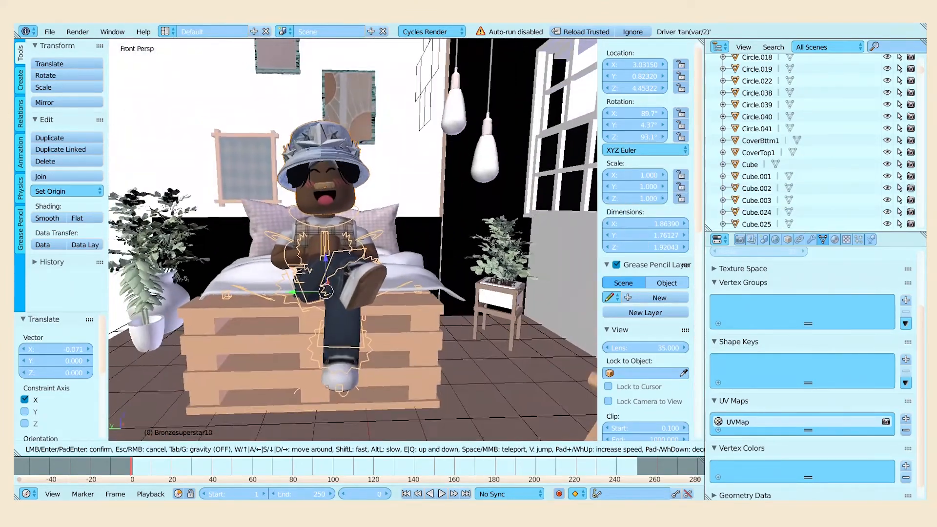
key("s")
key("w")
key("s")
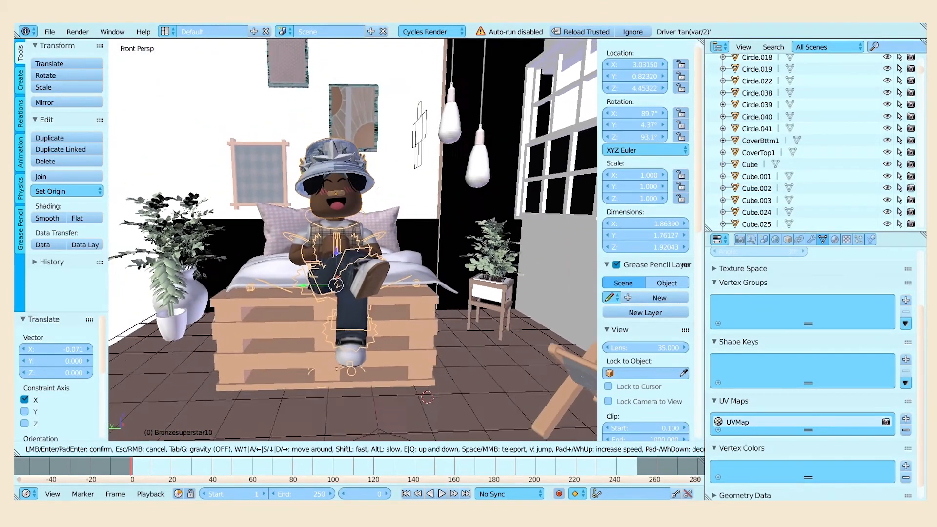
key("w")
key("w")
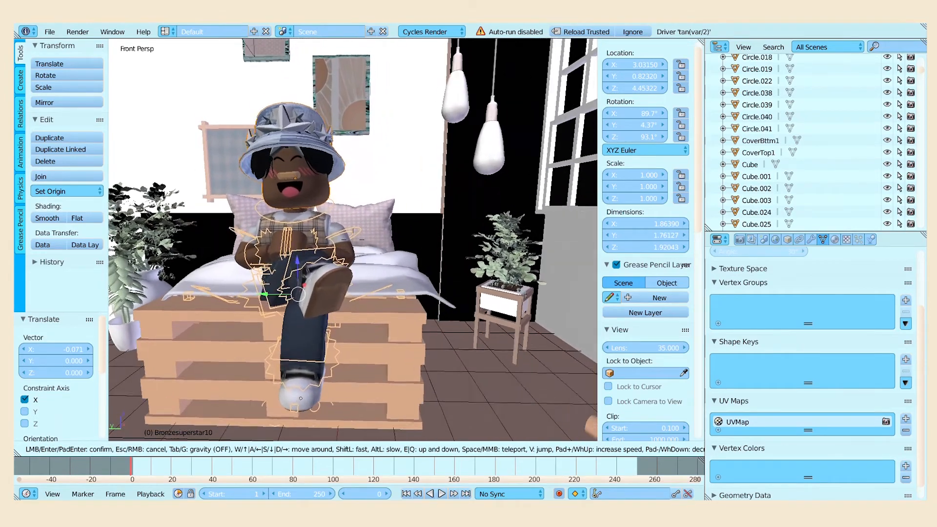
key("s")
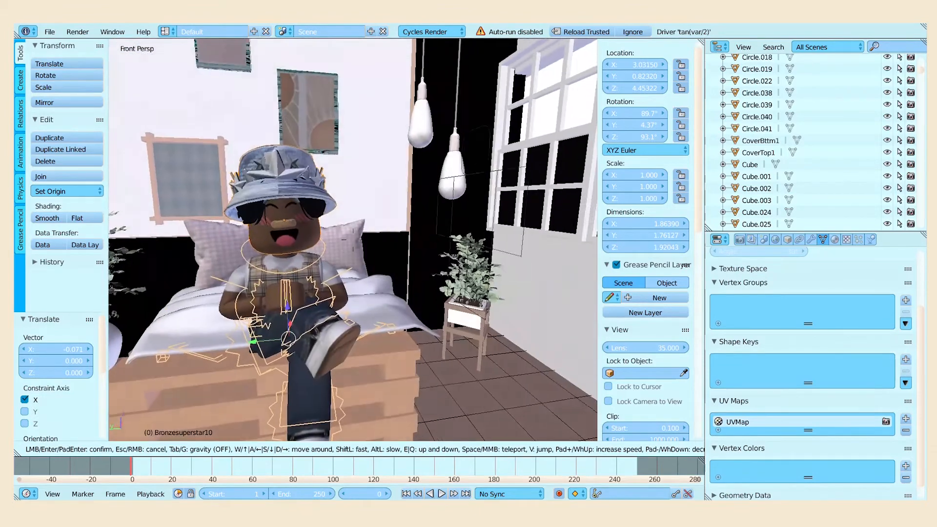
key("s")
left_click(354, 296)
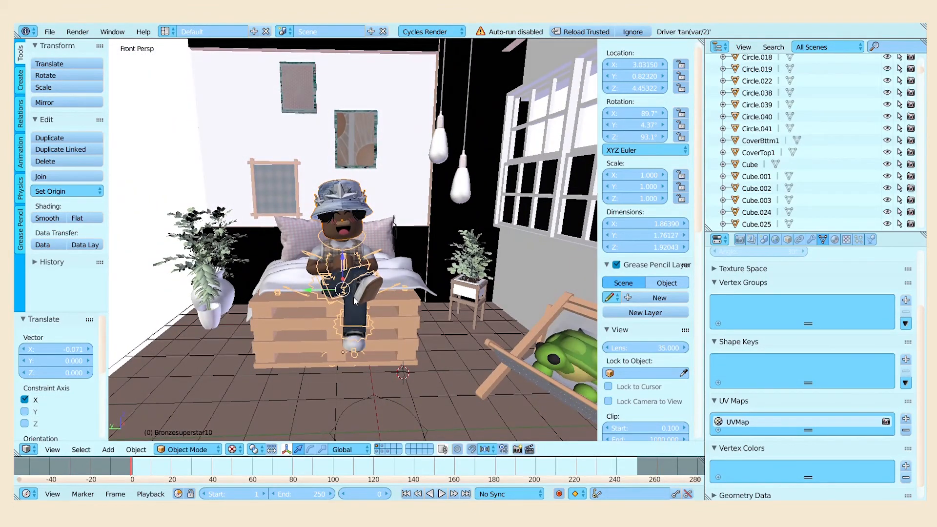
Add a camera to the bedroom scene in front of the bed.
key("shift+a")
mouse_move(355, 300)
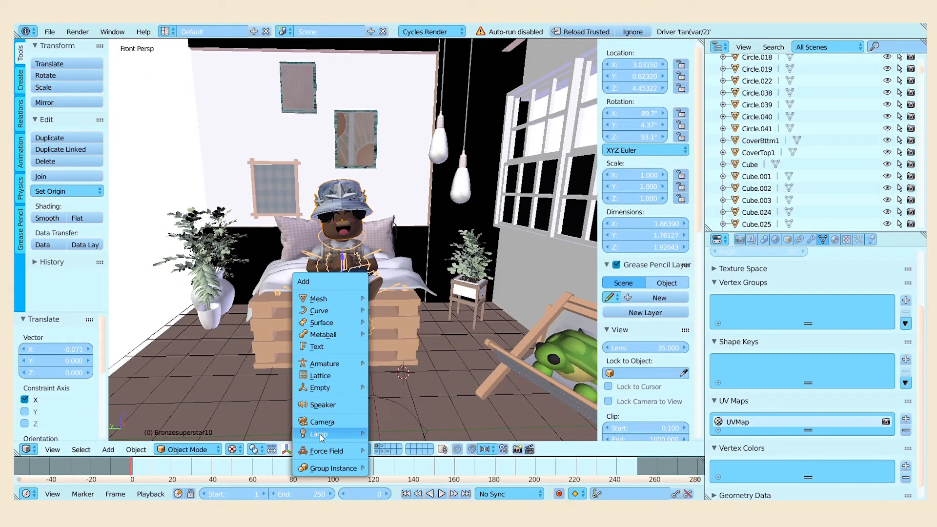
left_click(324, 423)
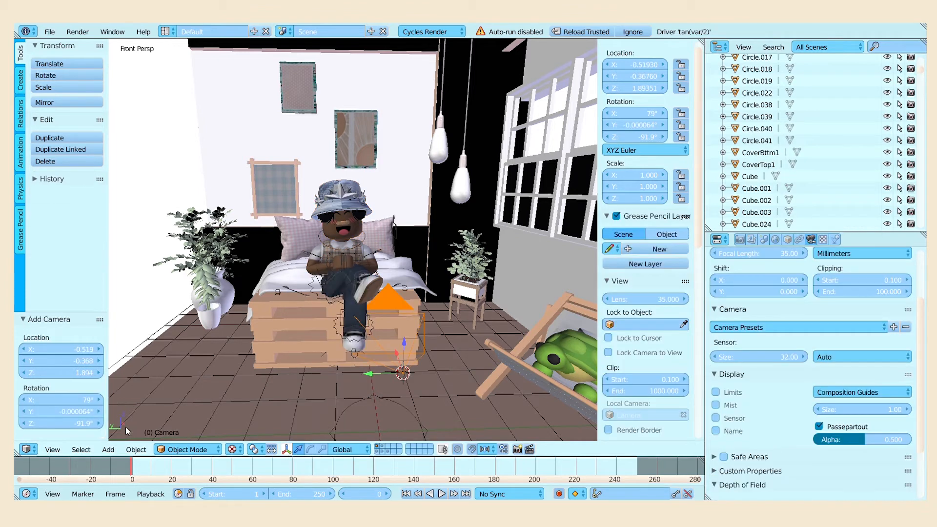
Switch the viewport to look through the new camera.
left_click(52, 450)
left_click(74, 408)
key("KP_0")
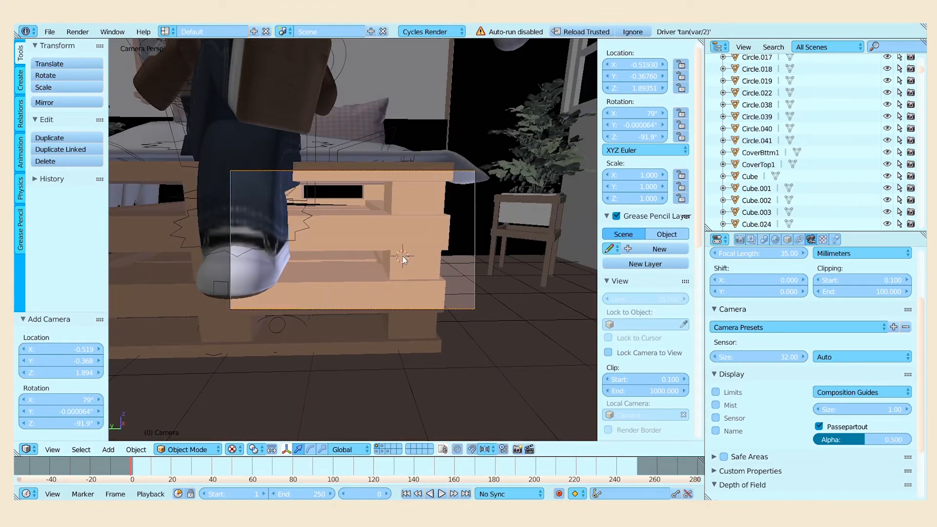
Fly the camera back and up to about X -4.78, Y 0.52, Z 4.22, facing the seated character and the bed.
key("shift+f")
key("s")
key("a")
key("e")
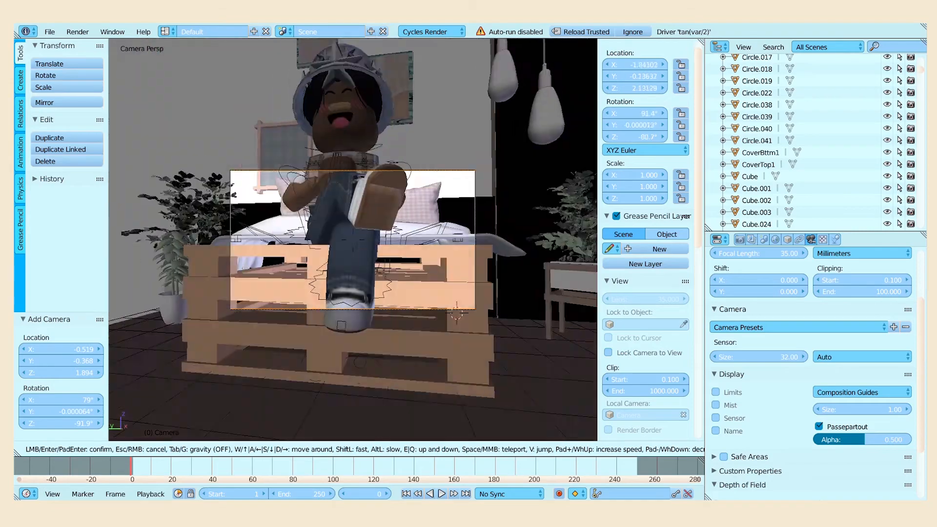
key("w")
key("s")
key("w")
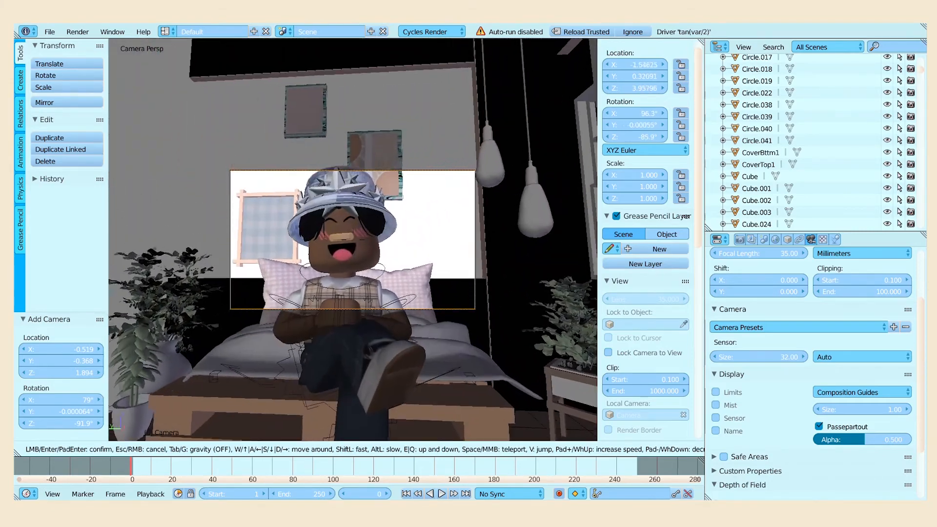
key("s")
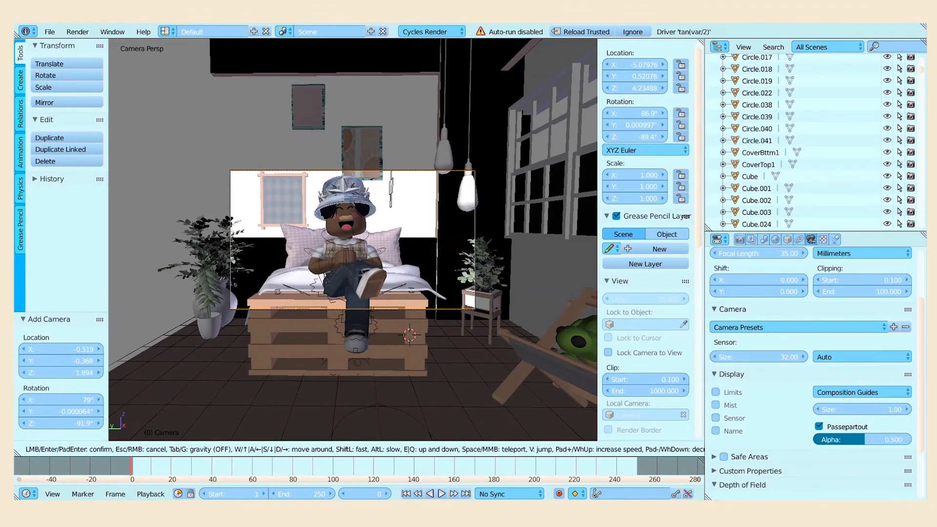
key("s")
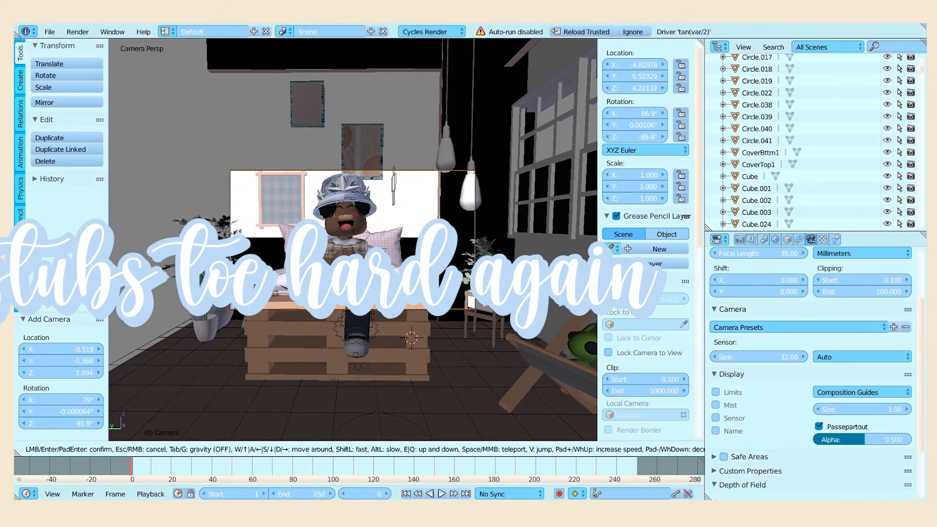
key("w")
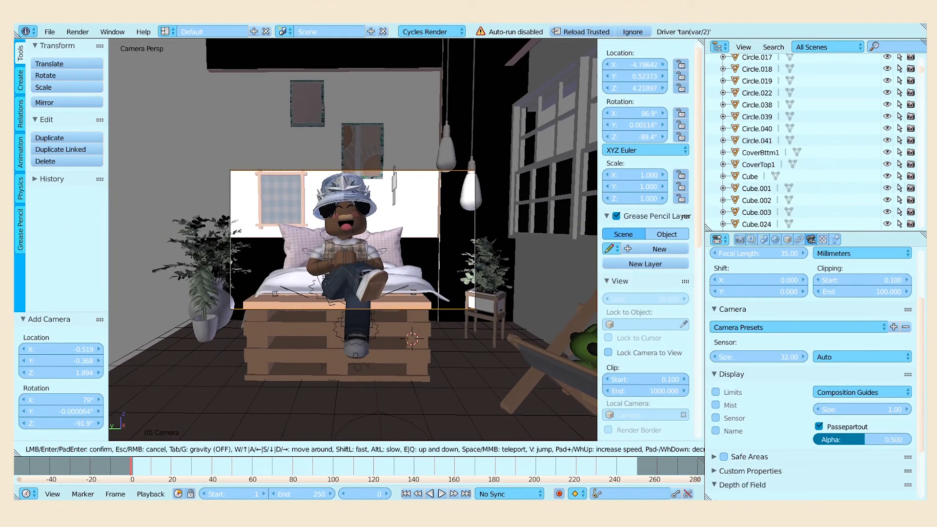
key("s")
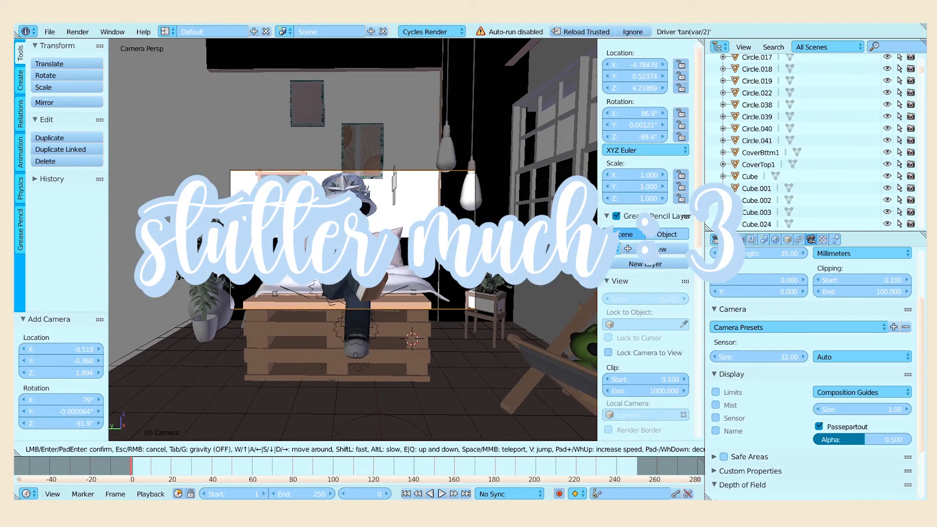
key("Return")
Set the render resolution to a square 1500 by 1500 px.
left_click(740, 240)
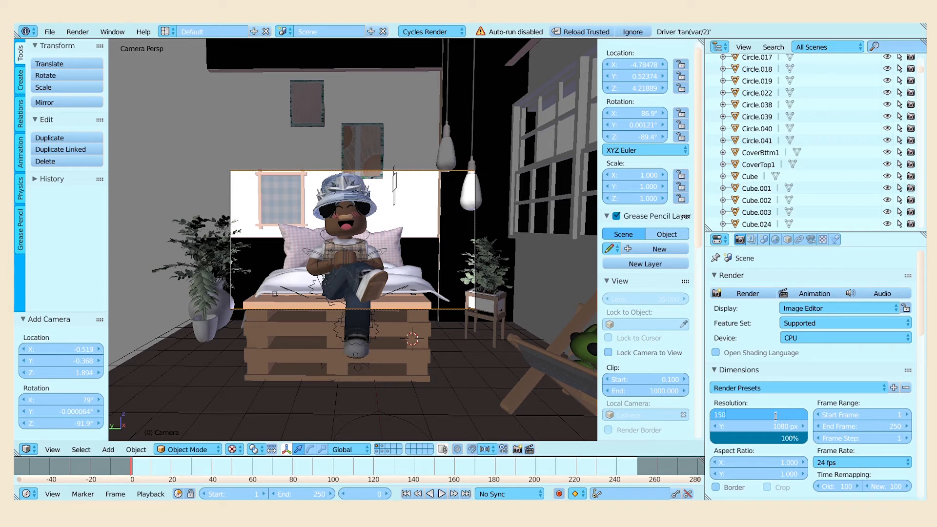
key("Return")
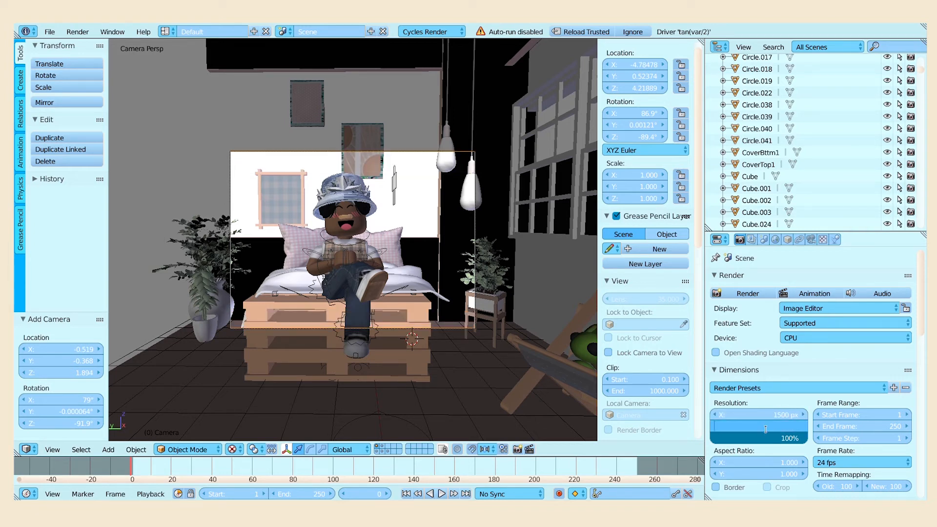
key("Return")
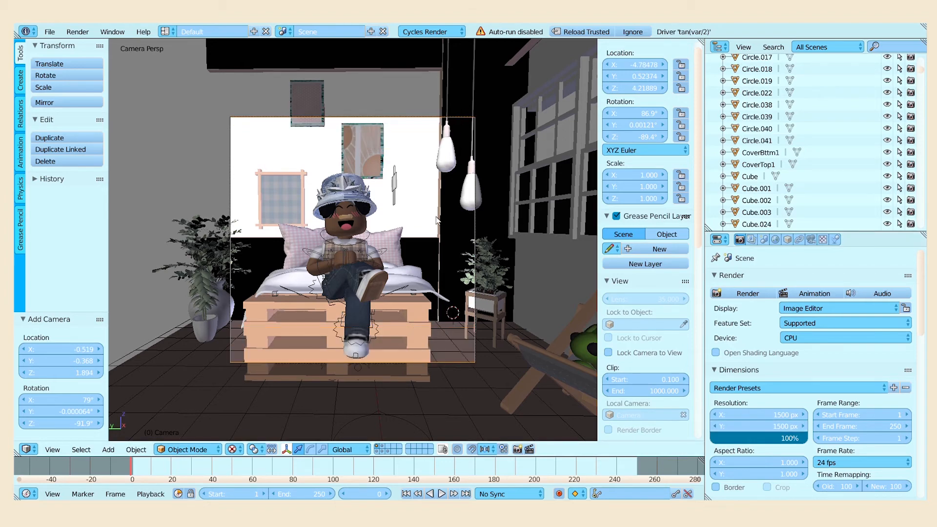
Fly the camera closer to about X -3.38, Y 0.62, Z 3.75, framing the character from hat to shoes within the square frame.
key("shift+f")
key("w")
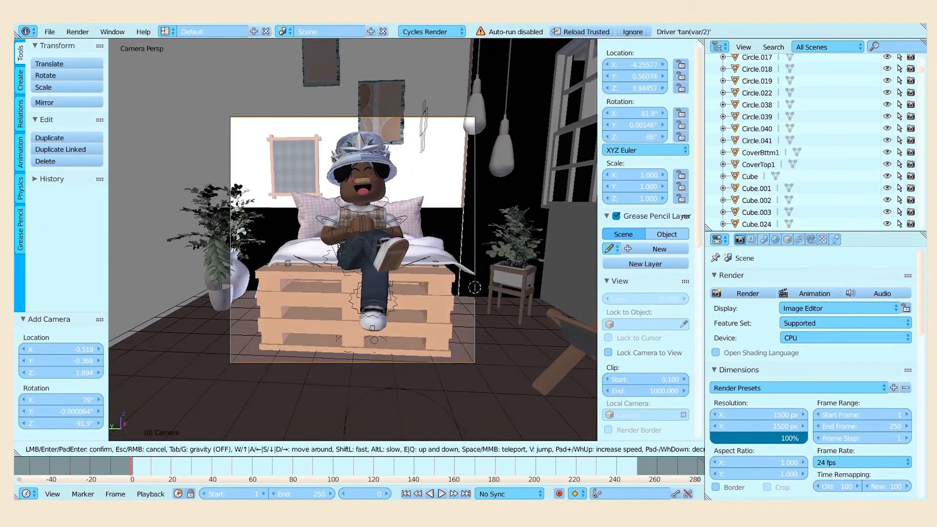
key("w")
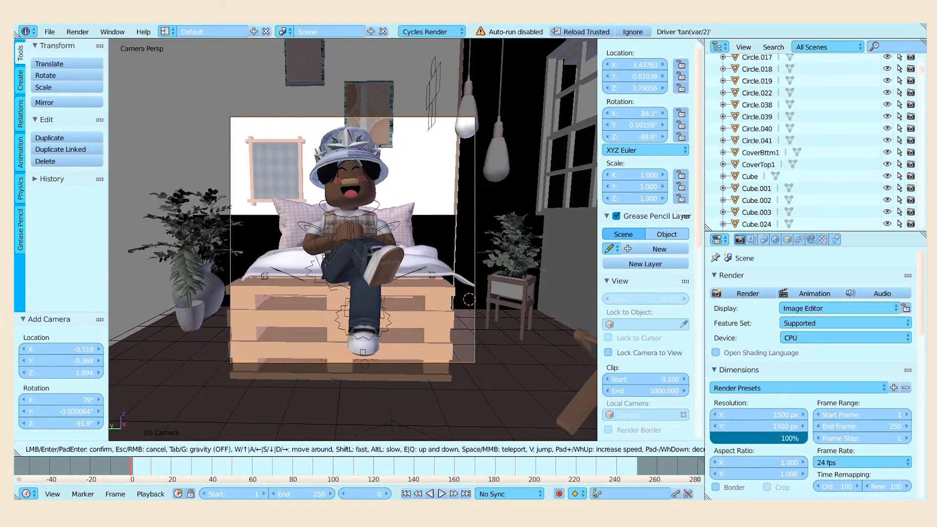
key("e")
key("w")
key("s")
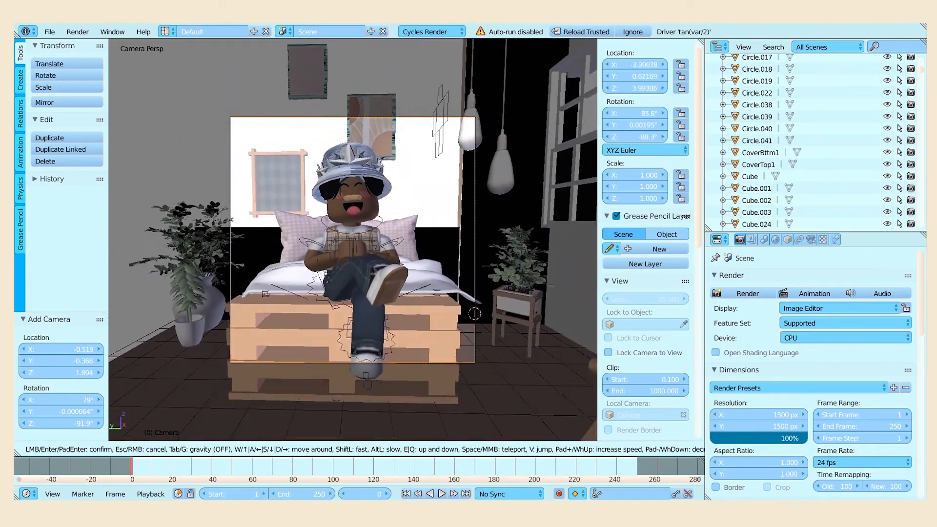
key("q")
key("s")
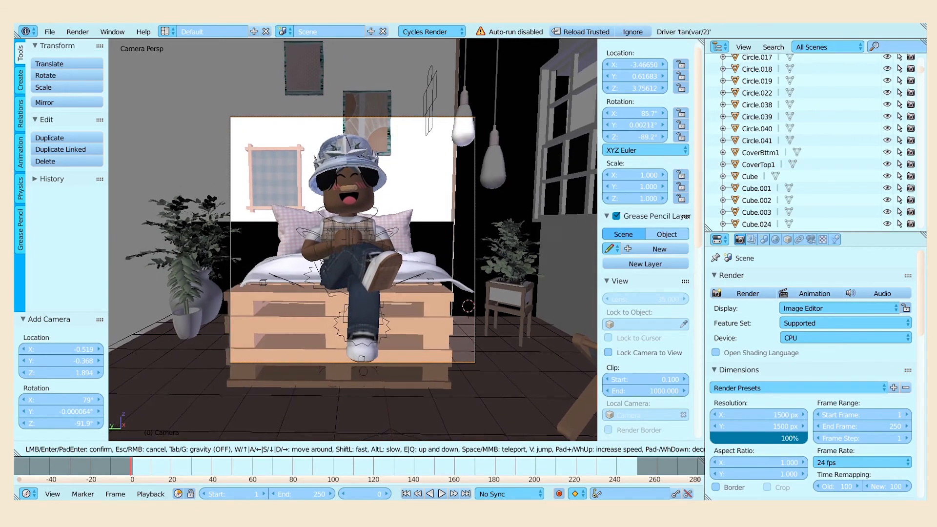
key("w")
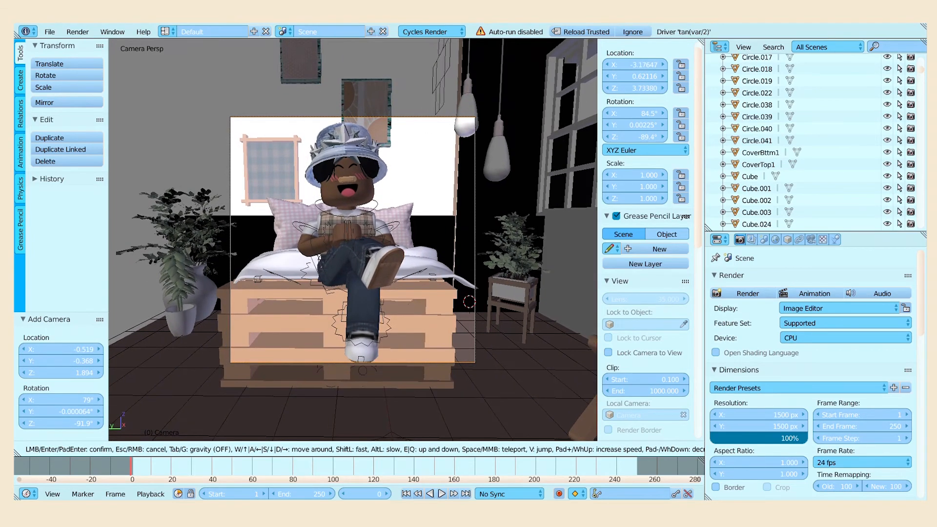
key("s")
left_click(374, 272)
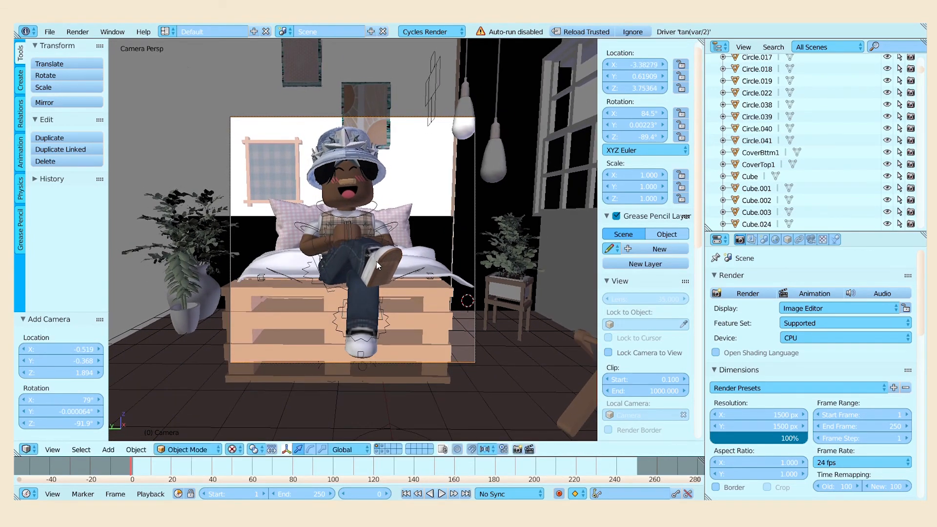
Enable ambient occlusion for the world and denoising for the render layer.
left_click(776, 240)
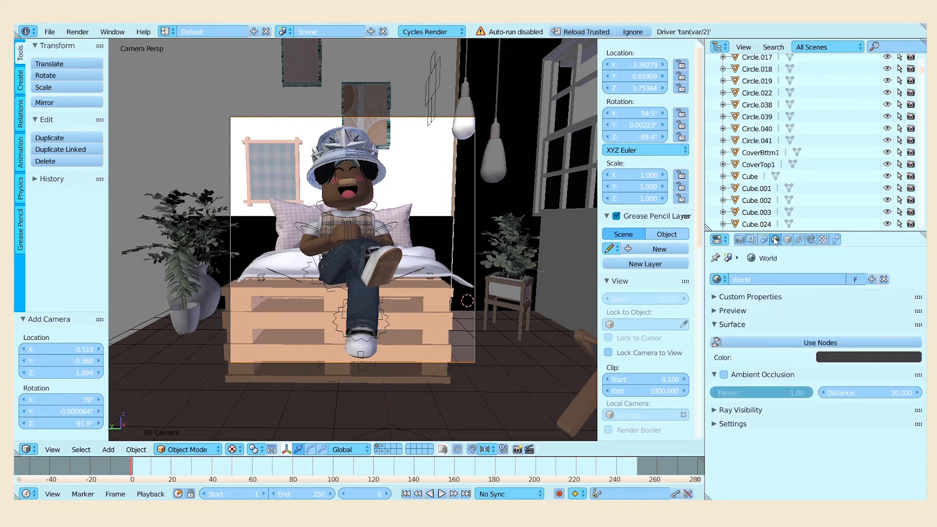
left_click(724, 375)
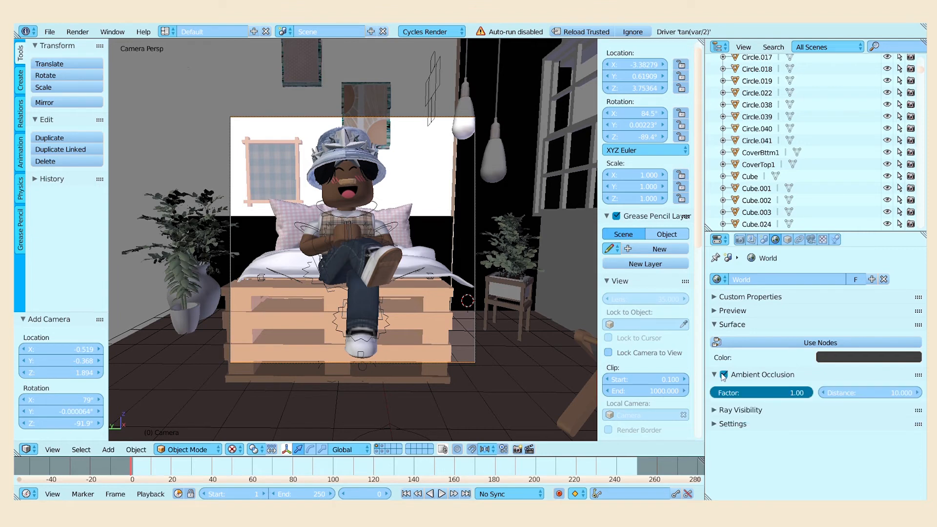
left_click(751, 239)
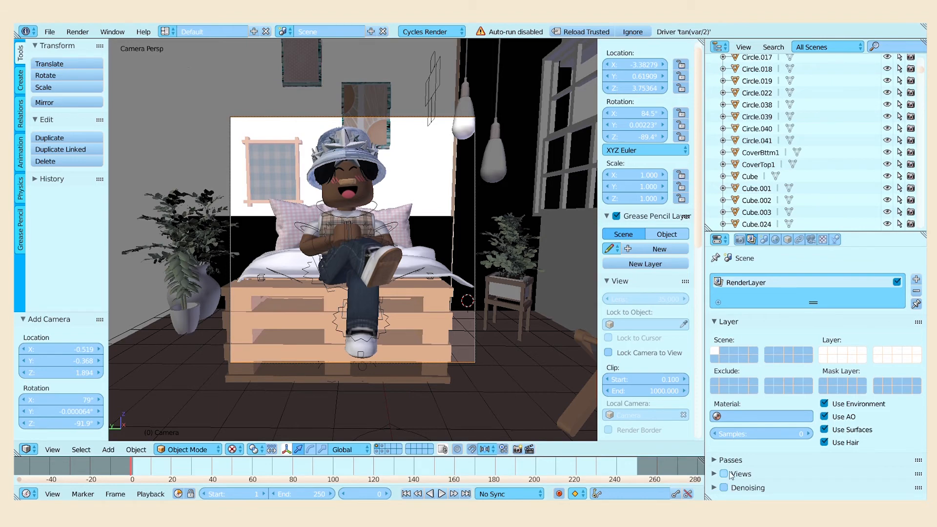
Preview the scene with rendered viewport shading and start rendering the final image.
left_click(239, 450)
left_click(257, 370)
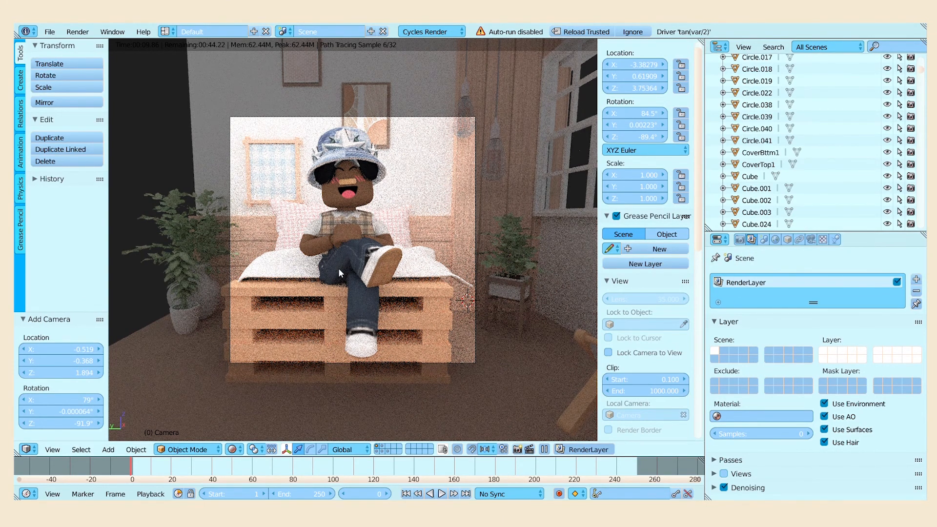
left_click(83, 31)
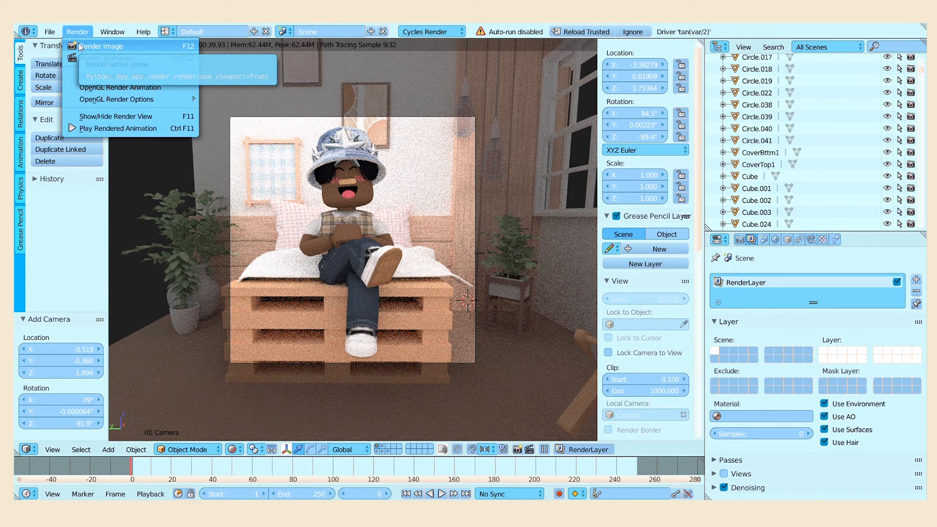
left_click(80, 47)
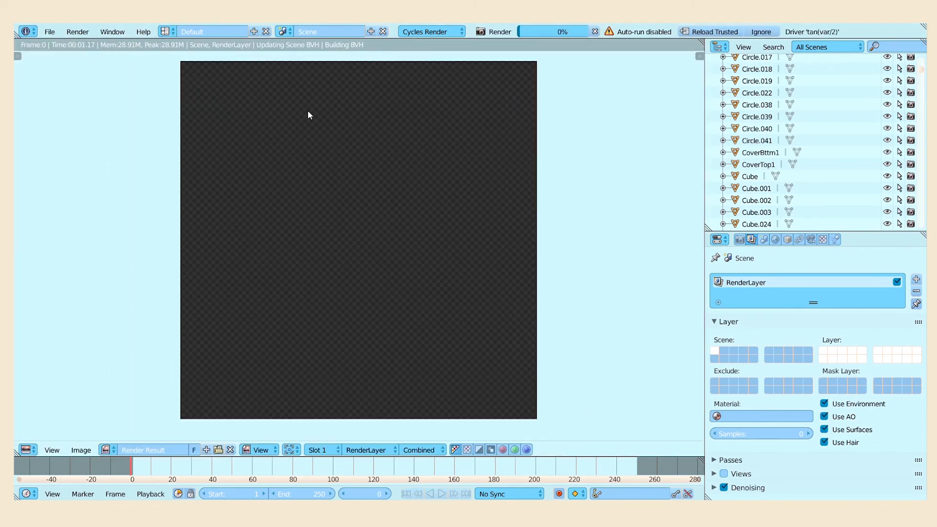